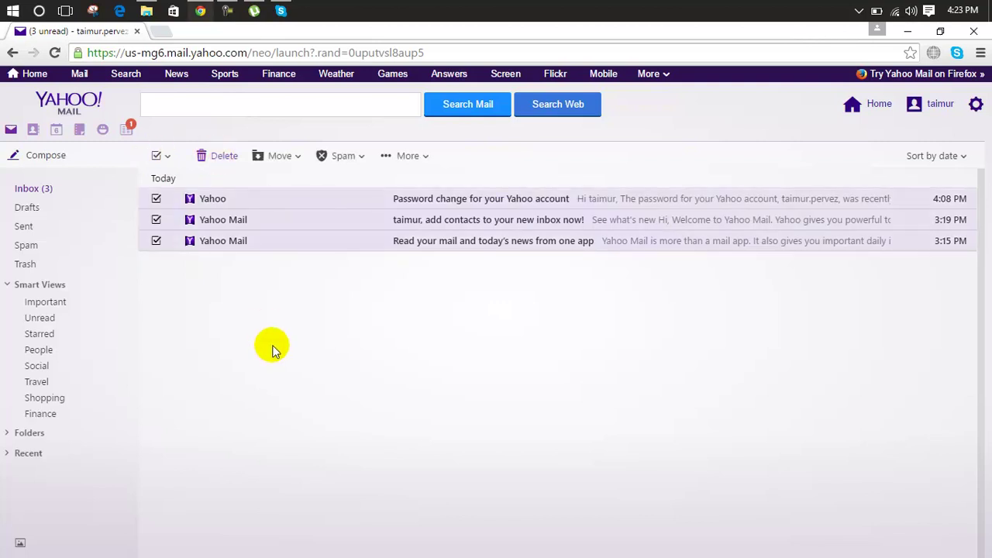
Delete all three inbox conversations and confirm the Delete All Messages prompt.
key("Delete")
left_click(393, 348)
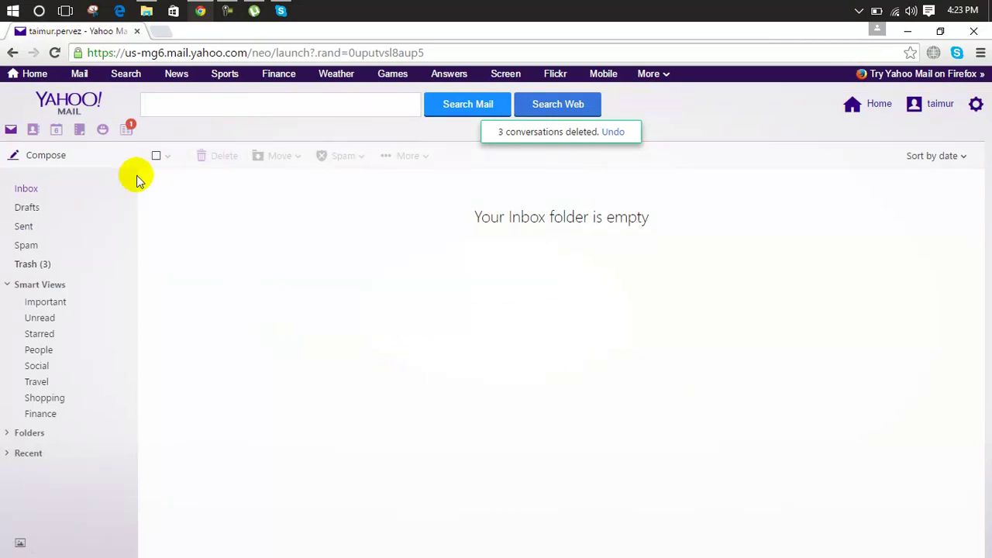
Start a new message addressed to the recipient's Gmail address.
left_click(39, 160)
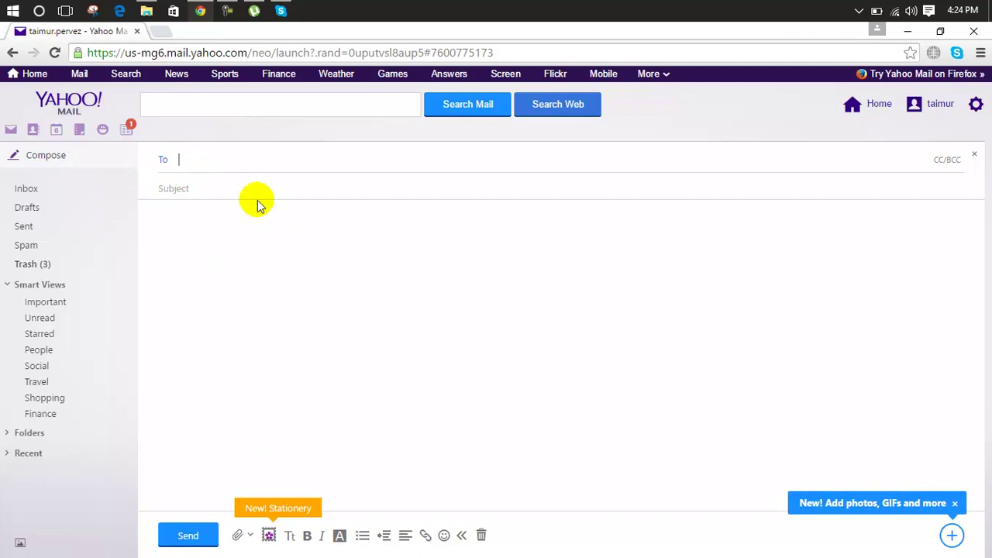
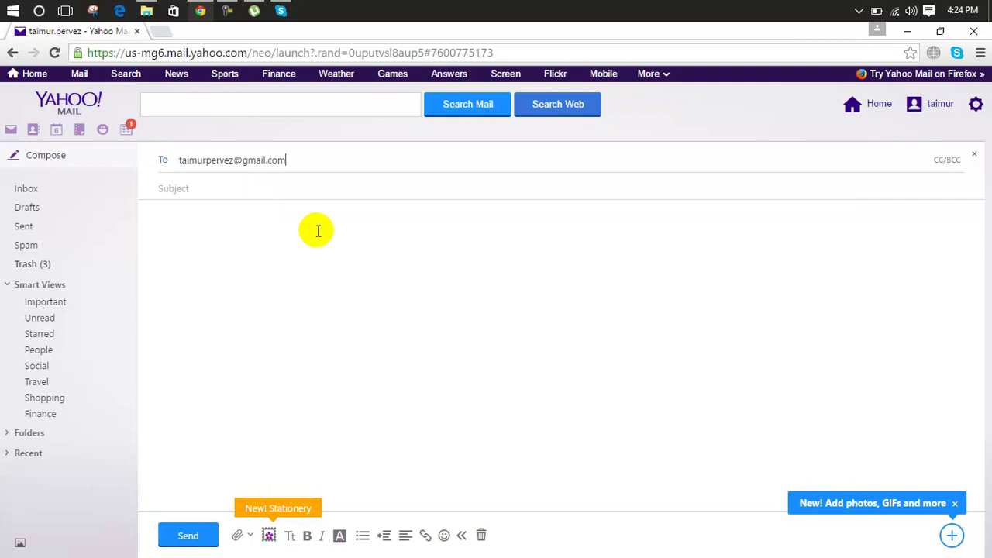
key("Return")
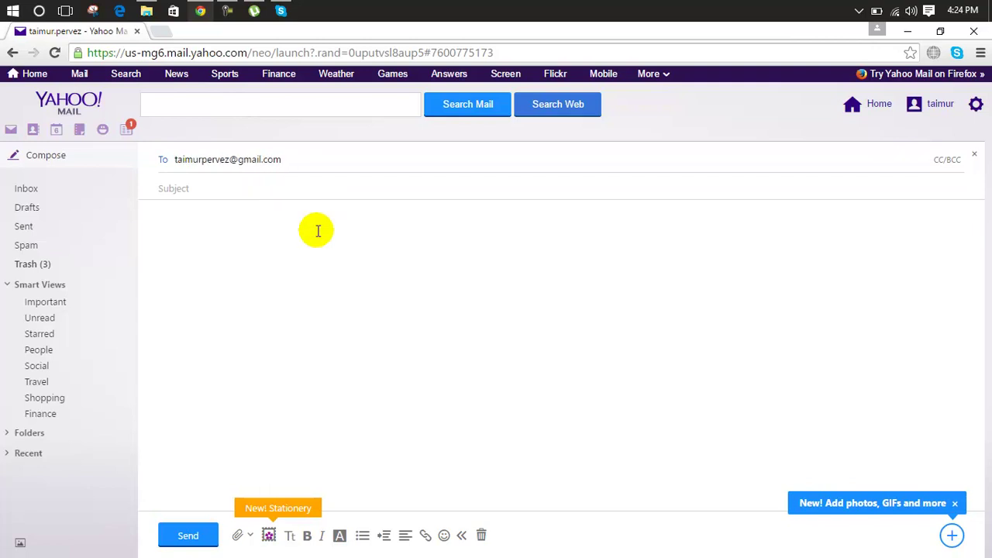
left_click(272, 161)
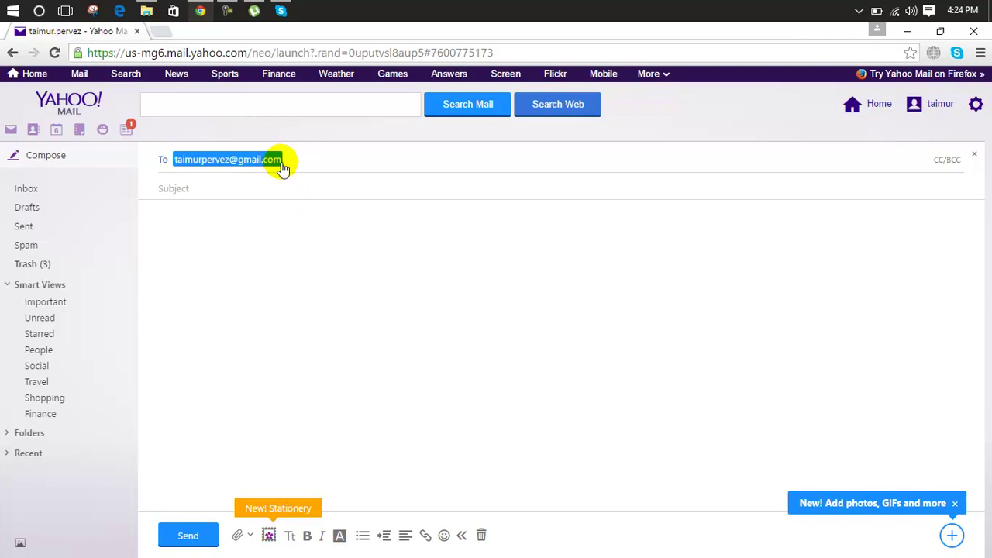
left_click(312, 165)
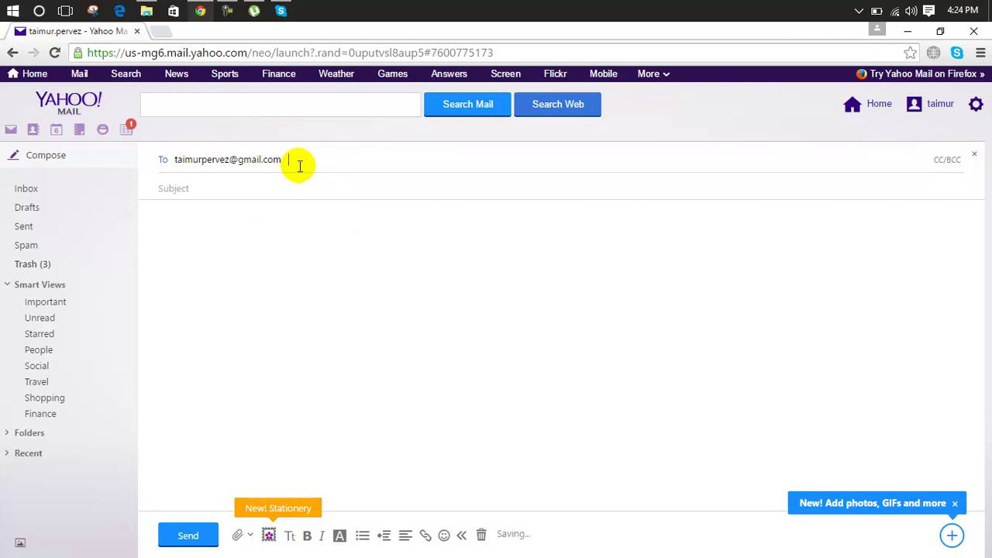
Give the draft the subject 'my cv' and leave its body empty.
left_click(280, 185)
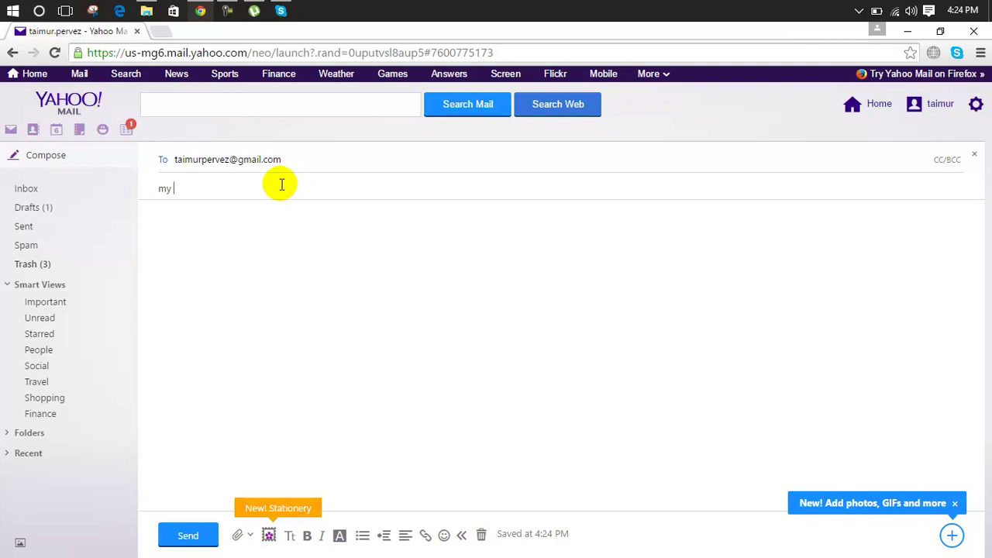
left_click(269, 228)
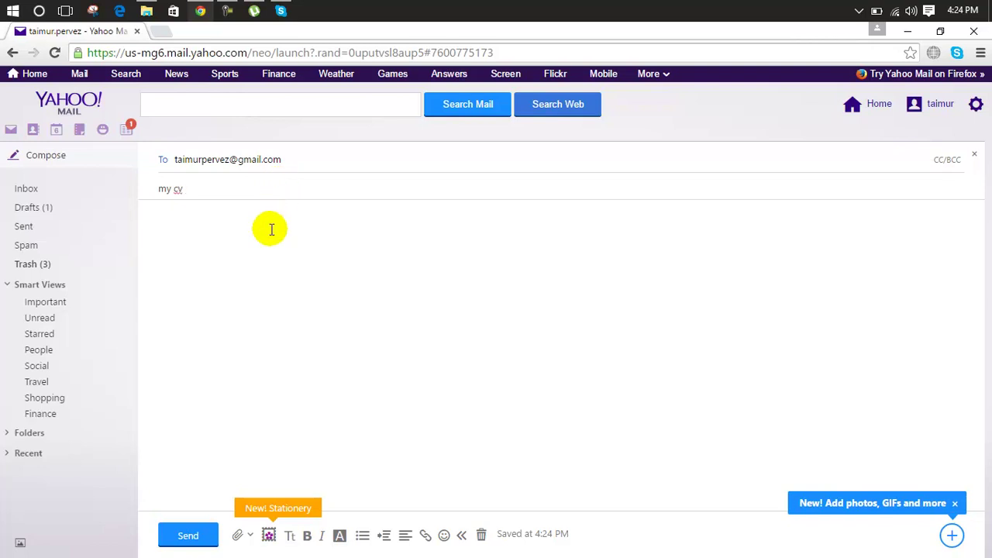
type("dflksdkfjsdofjsdlkjf")
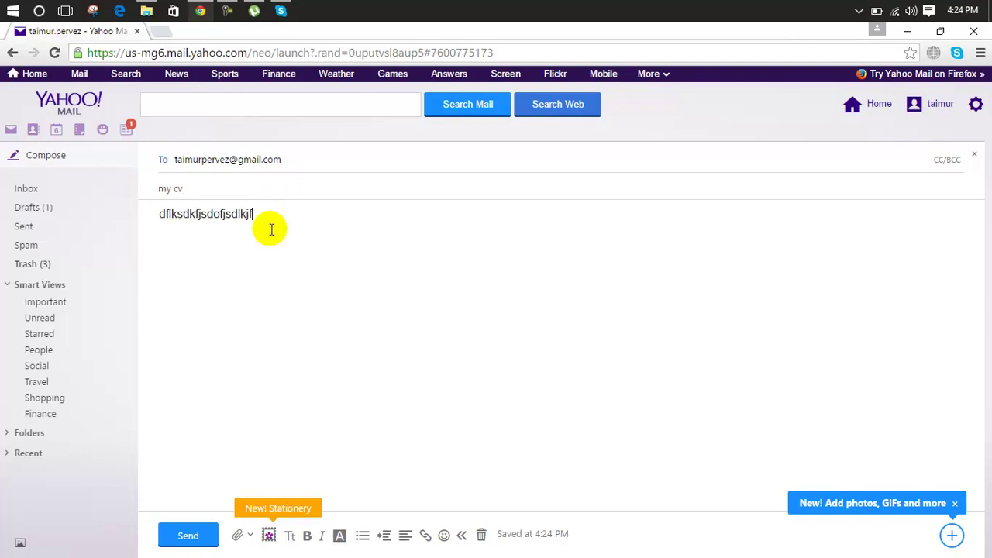
key("BackSpace")
key("BackSpace")
key("BackSpace")
key("BackSpace")
key("BackSpace")
key("BackSpace")
key("BackSpace")
key("BackSpace")
key("BackSpace")
key("BackSpace")
key("BackSpace")
key("BackSpace")
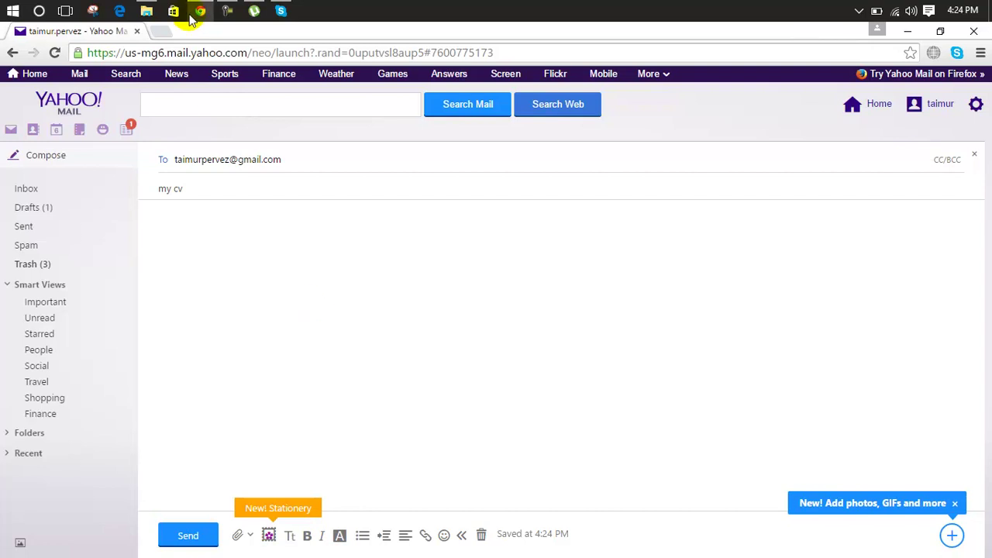
left_click(160, 31)
Load Google in the new tab and search for 'mail'.
left_click(169, 48)
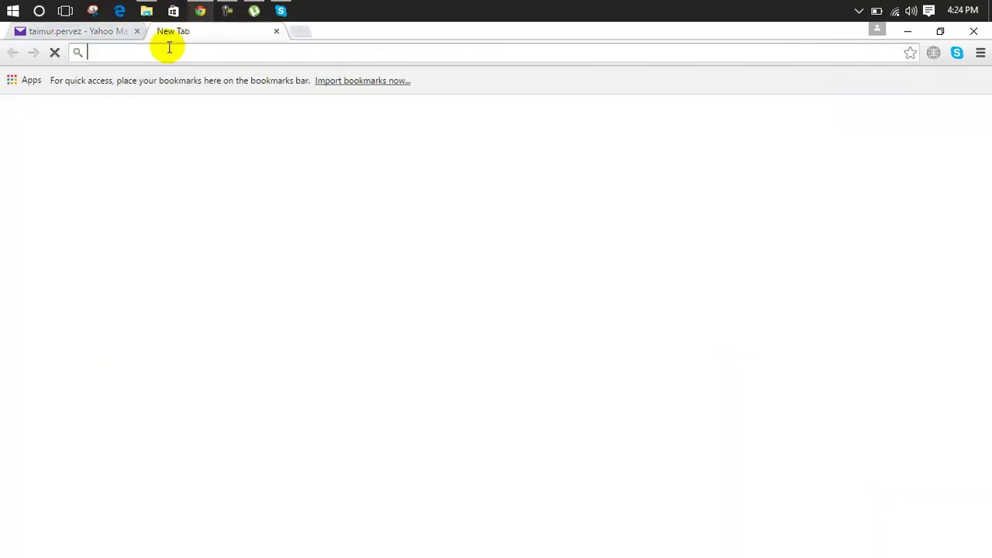
type("google.com")
key("Return")
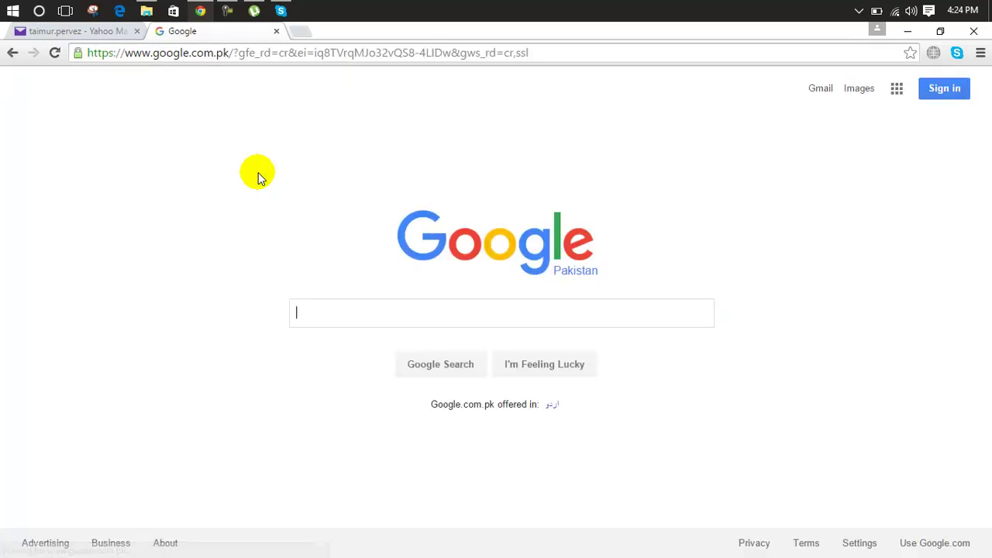
type("mail")
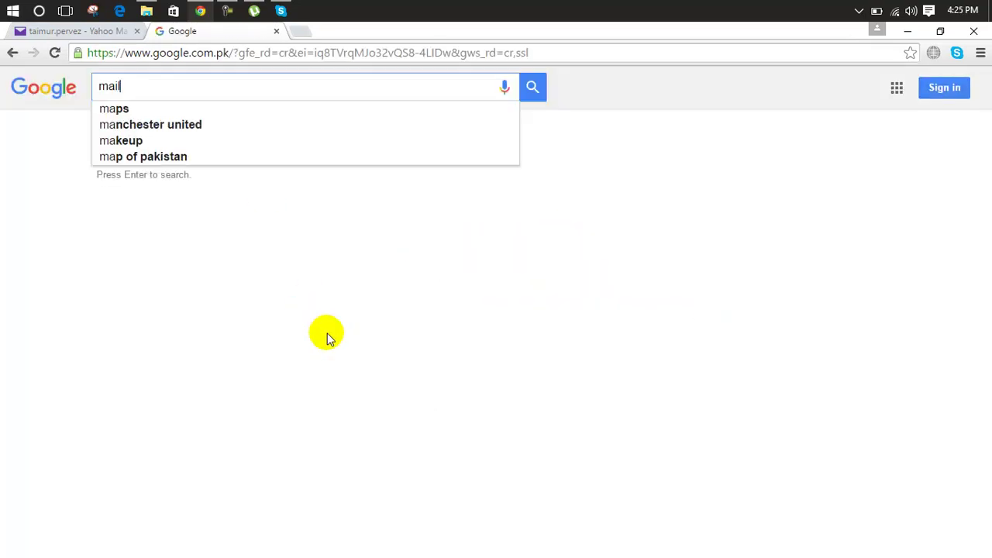
key("Return")
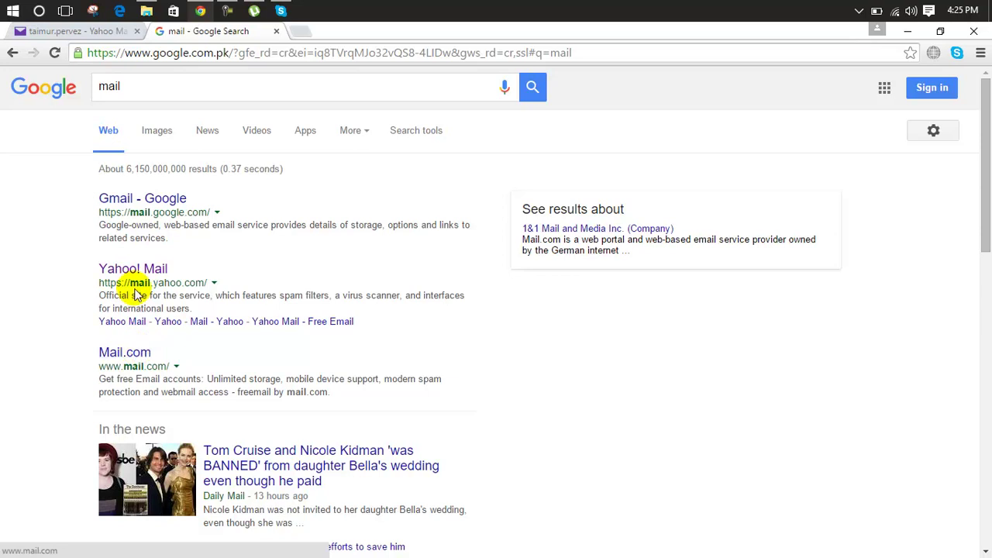
Refine the search to 'mail wikipedia' and open the Mail Wikipedia article.
left_click(231, 87)
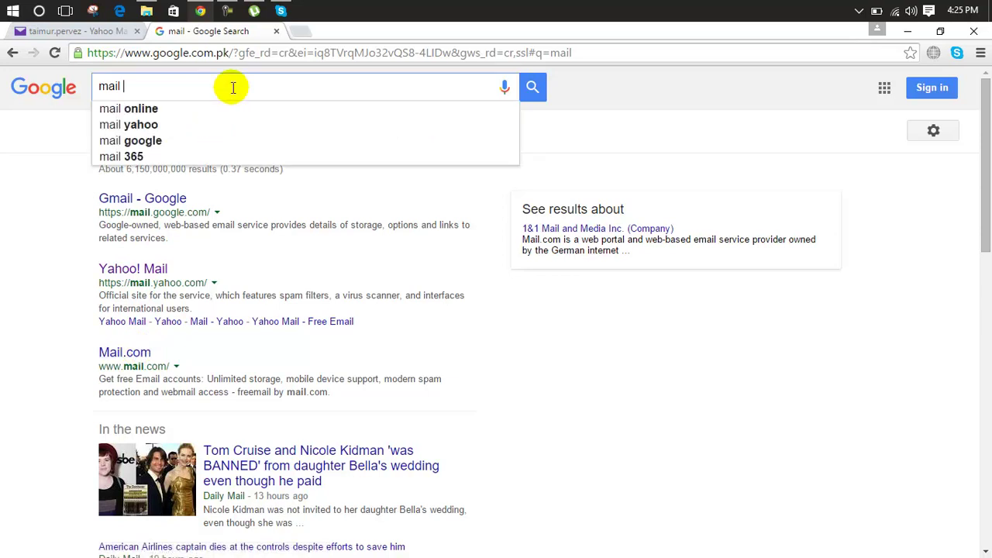
type("wi")
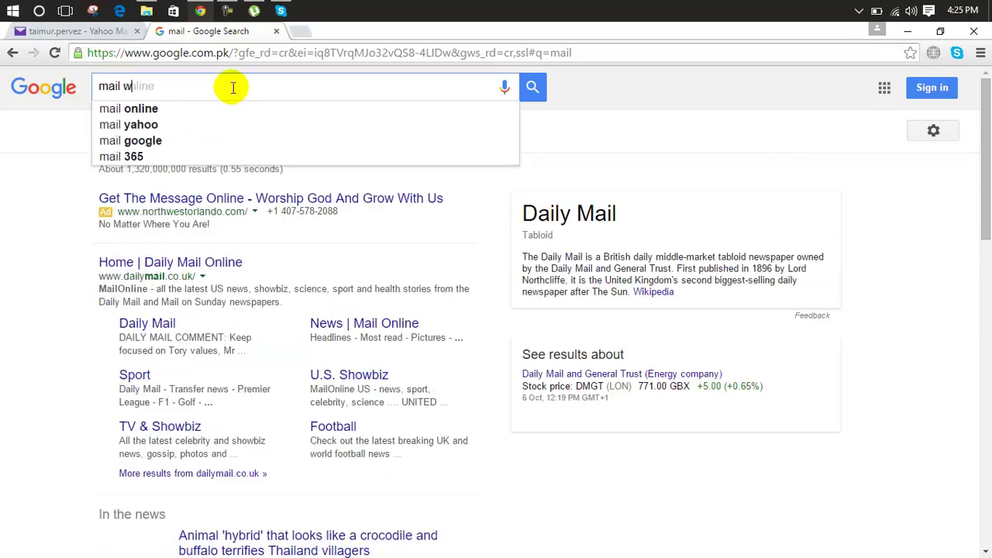
type("ki")
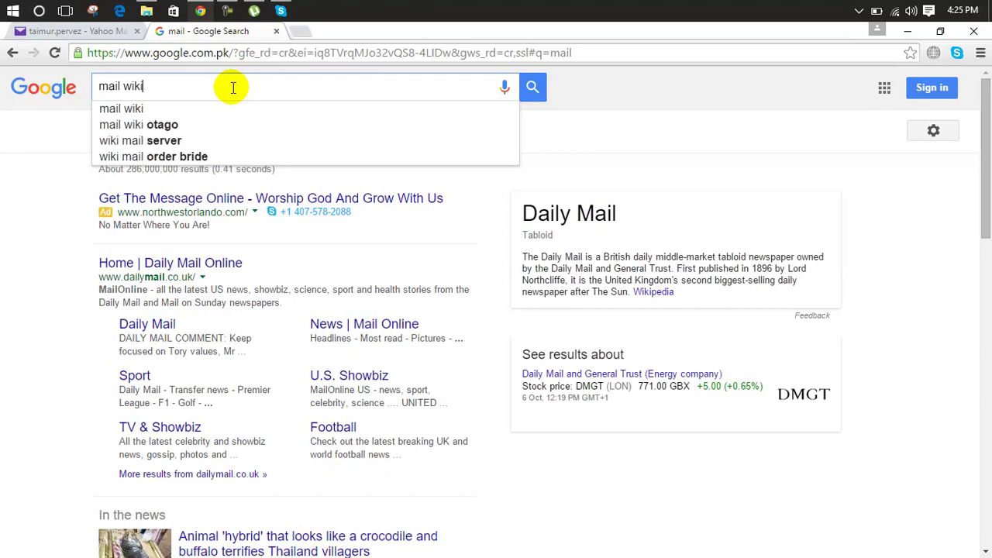
type("p")
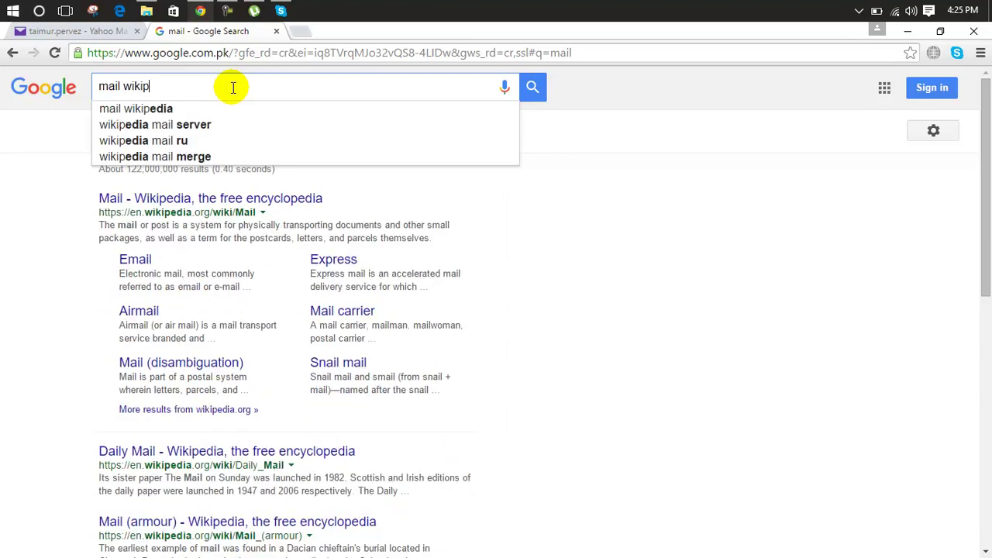
type("edia")
key("Return")
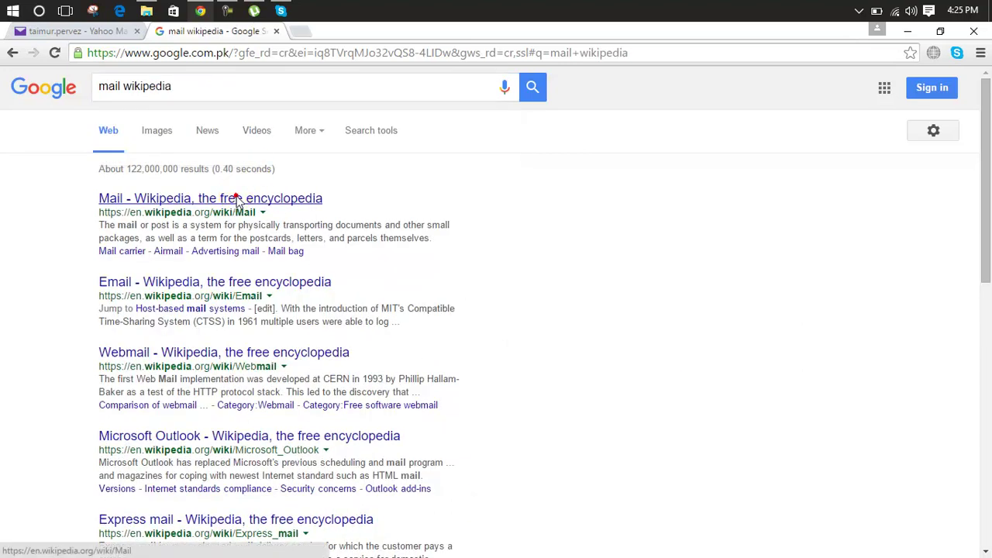
left_click(238, 200)
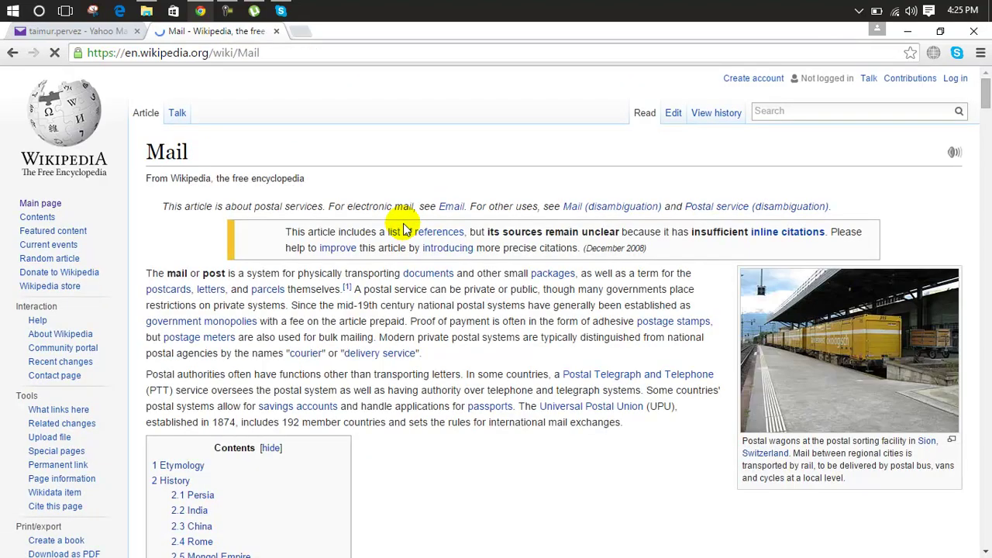
Copy the Mail article's two opening paragraphs and return to the Yahoo Mail draft.
left_click_drag(627, 423, 147, 271)
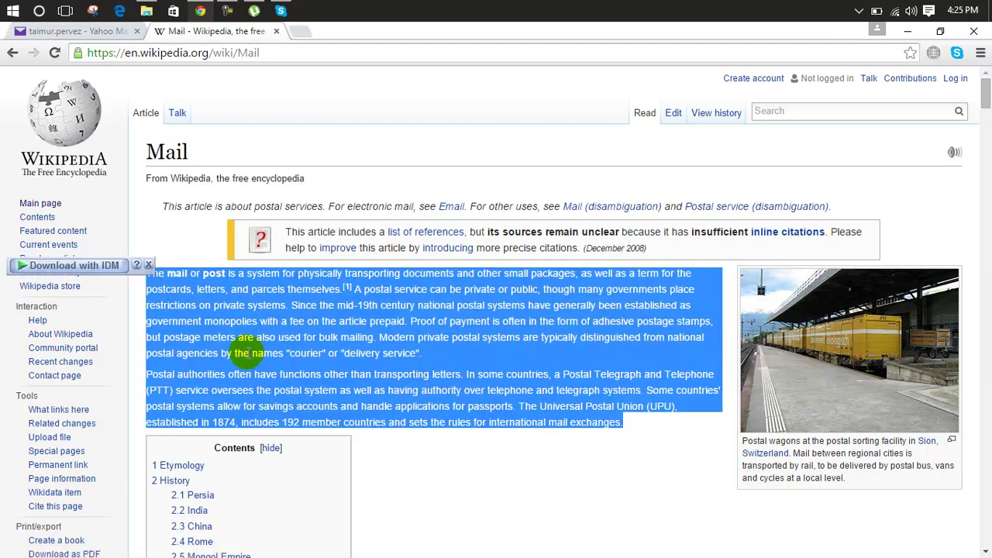
left_click(89, 31)
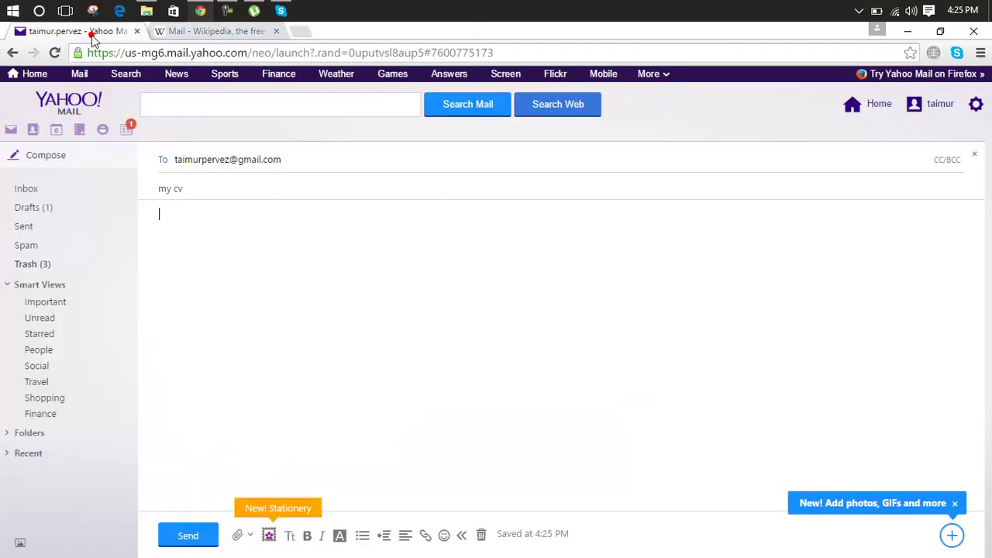
Paste the copied Mail paragraphs into the body with an empty line above them.
type("The mail or post is a system for physically transporting documents and other small packages, as well as a term for thepostcards, letters, and parcels themselves.[1] A postal service can be private or public, though many governments place restrictions on private systems. Since the mid-19th century national postal systems have generally been established asgovernment monopolies with a fee on the article prepaid. Proof of payment is often in the form of adhesive postage stamps, but postage meters are also used for bulk mailing. Modern private postal systems are typically distinguished from national postal agencies by the names \"courier\" or \"delivery service\". Postal authorities often have functions other than transporting letters. In some countries, a Postal Telegraph and Telephone(PTT) service oversees the postal system as well as having authority over telephone and telegraph systems. Some countries' postal systems allow for savings accounts and handle applications for passports. The Universal Postal Union (UPU), established in 1874, includes 192 member countries and sets the rules for international mail exchanges.")
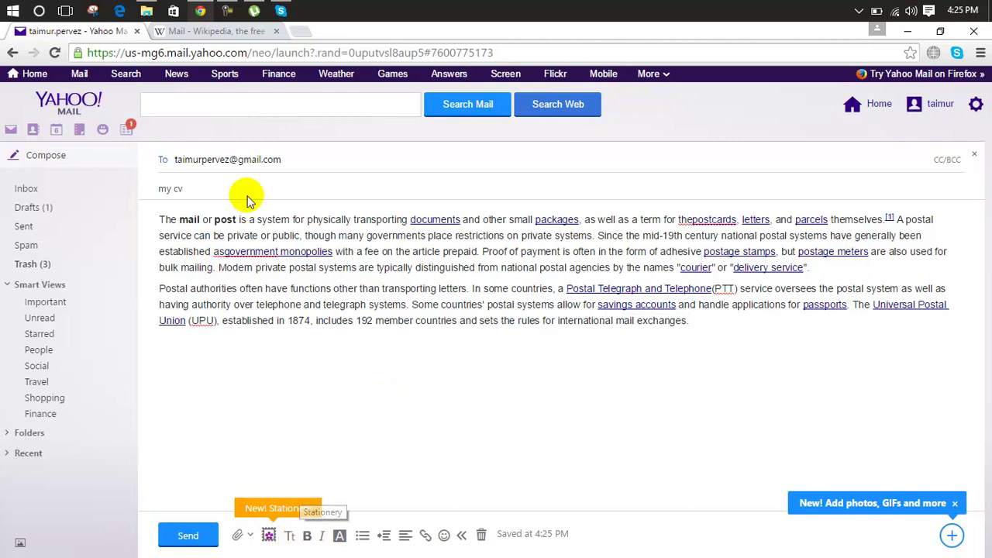
left_click(158, 219)
key("Return")
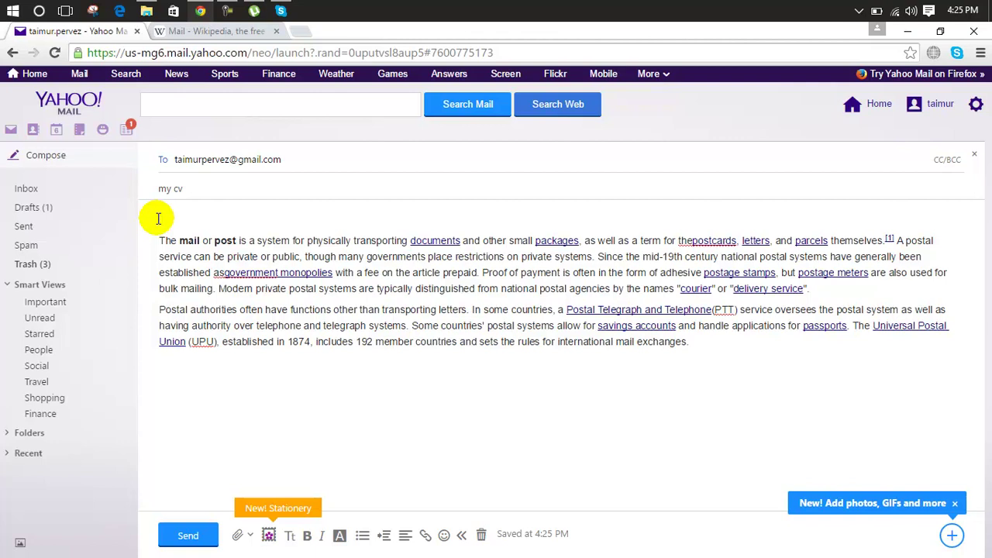
Make the greeting 'sir' bold, italic and yellow, and start a new line after the paragraphs.
double_click(166, 220)
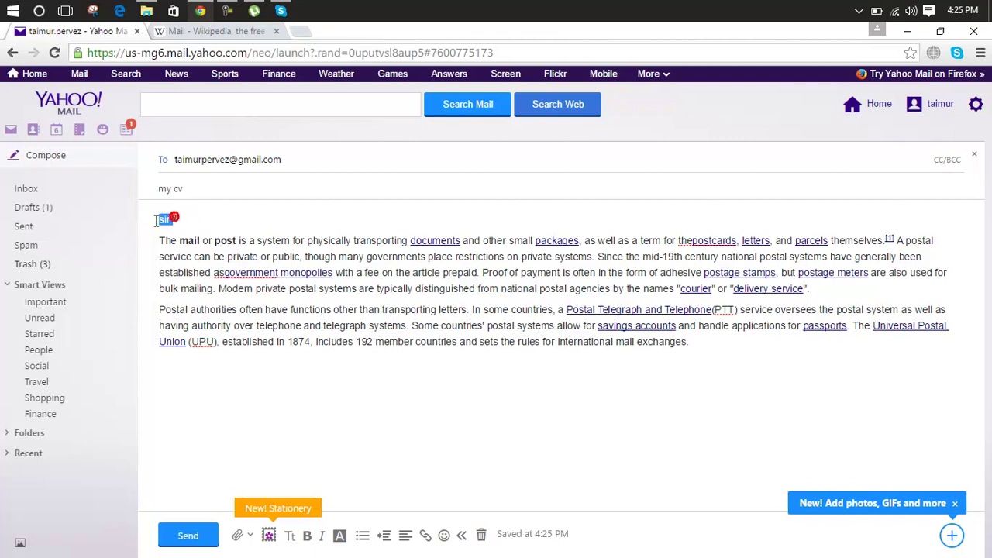
left_click(307, 536)
left_click(323, 536)
left_click(338, 536)
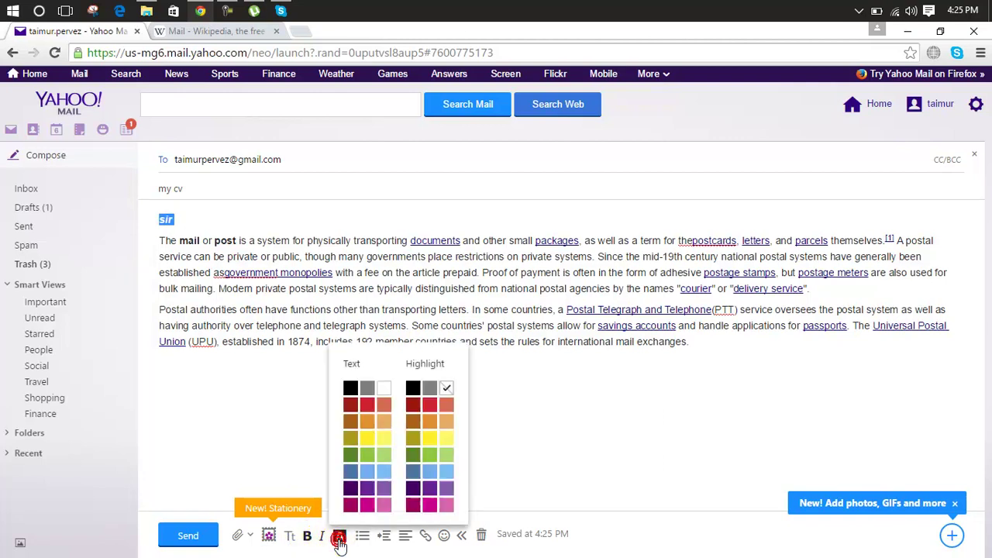
left_click(366, 439)
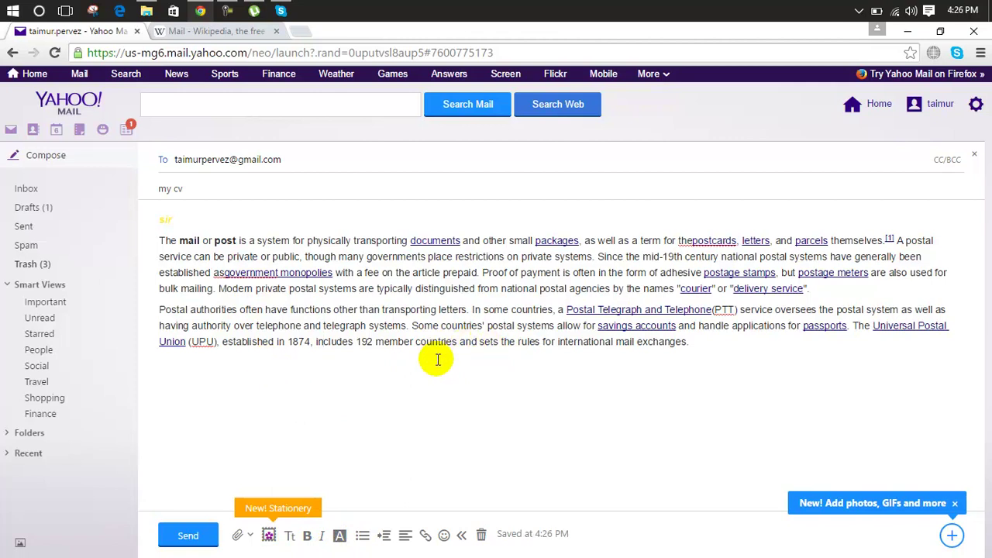
left_click(700, 340)
key("Return")
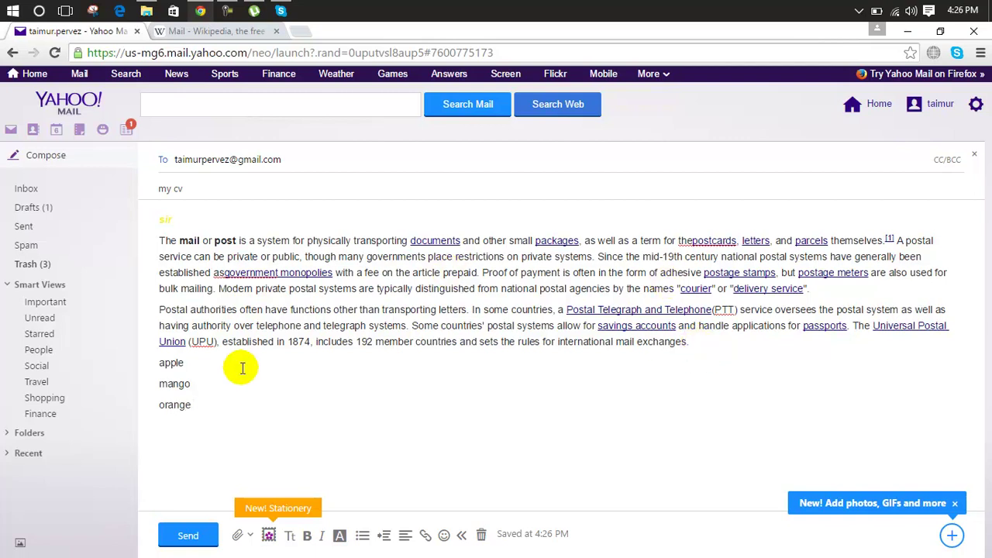
Try bulleted and numbered list styles on the apple, mango, orange lines.
left_click(199, 413)
key("Return")
left_click_drag(199, 413, 159, 365)
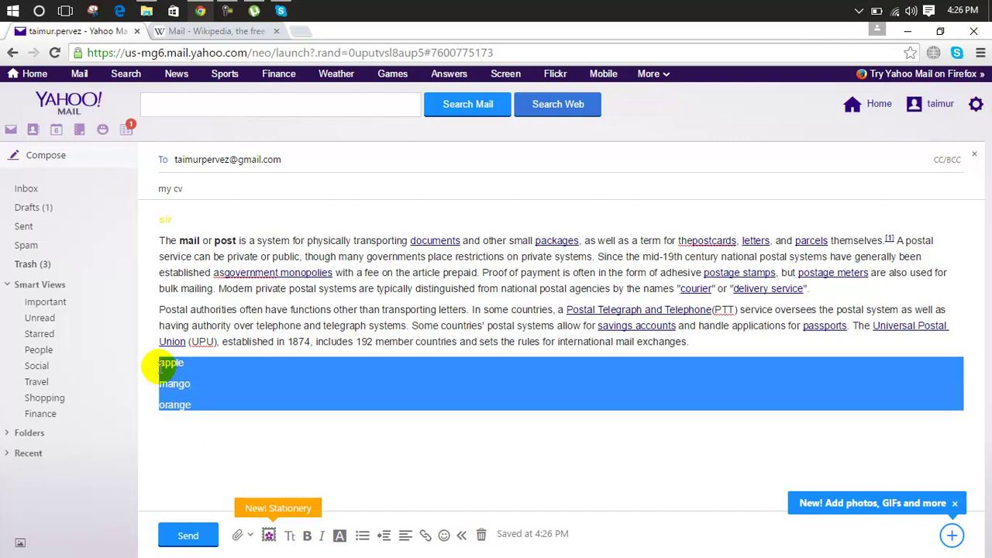
left_click(362, 536)
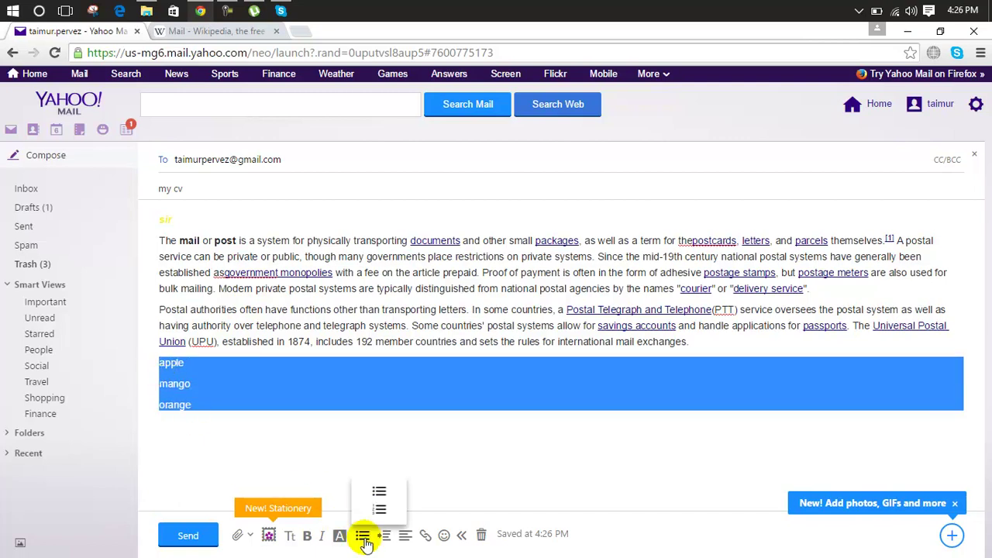
left_click(380, 492)
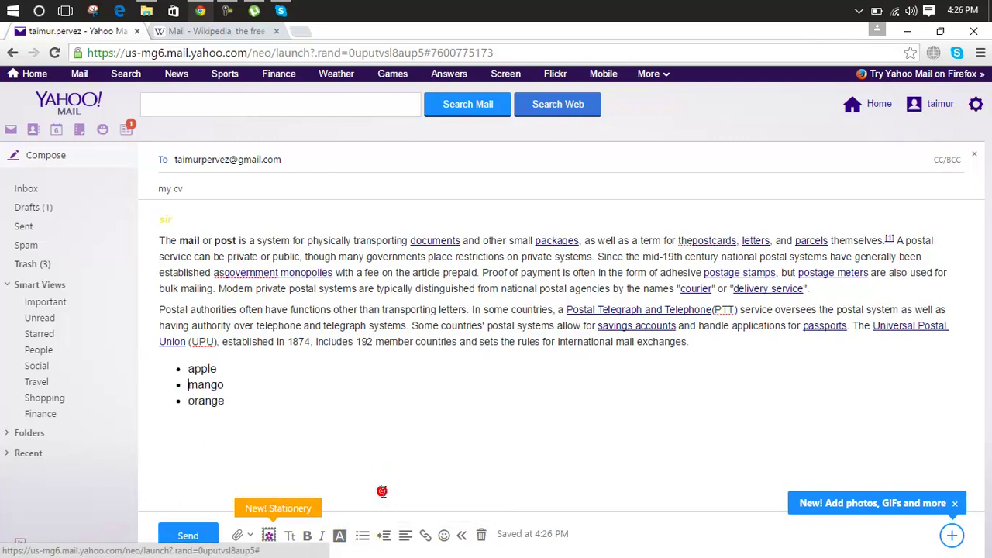
left_click(361, 535)
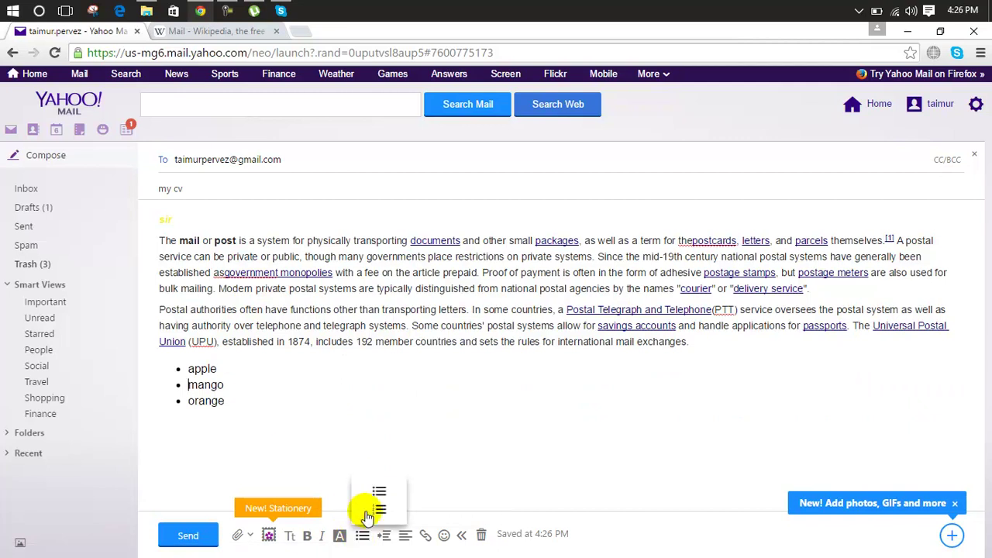
left_click(377, 508)
left_click(275, 454)
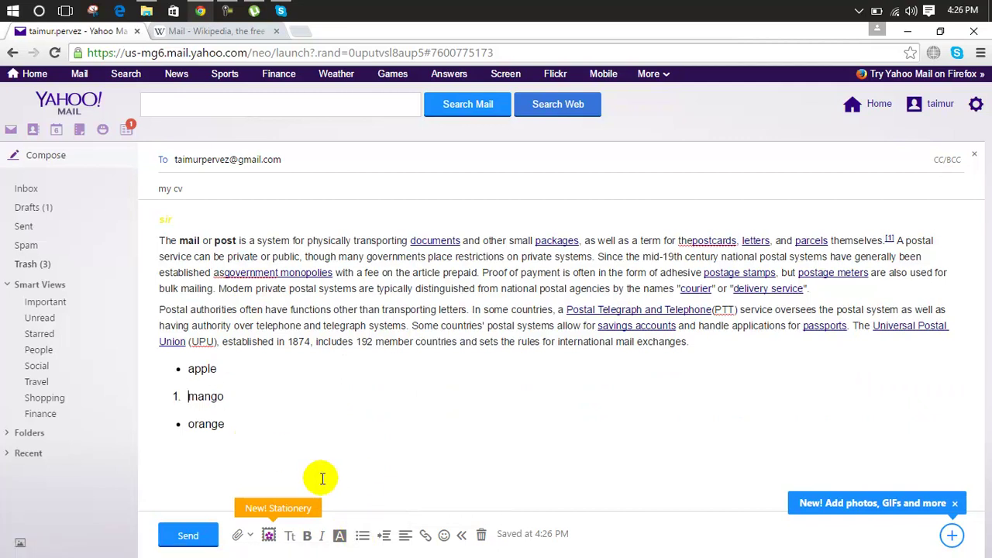
key("ctrl+z")
Number the apple, mango and orange lines 1 to 3.
left_click_drag(226, 402, 178, 369)
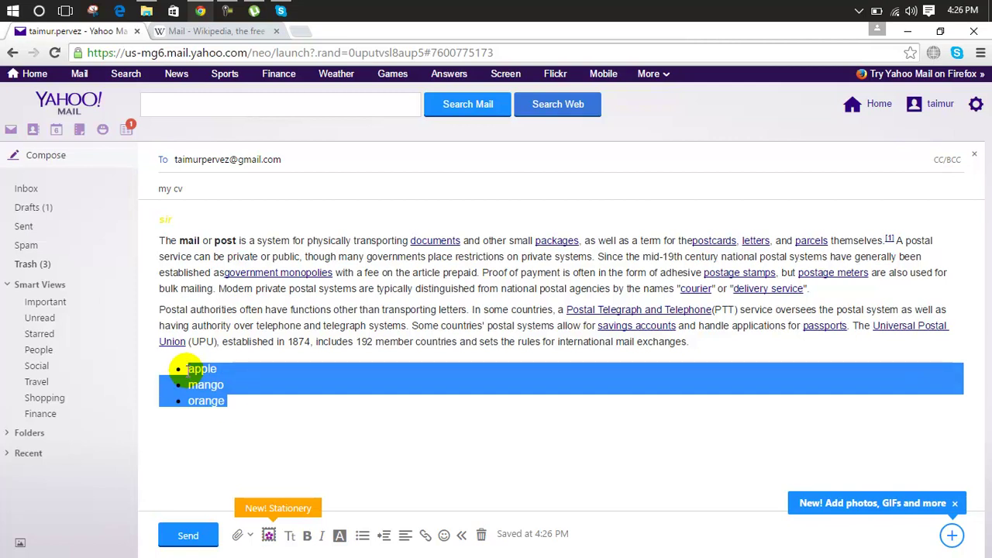
left_click(362, 535)
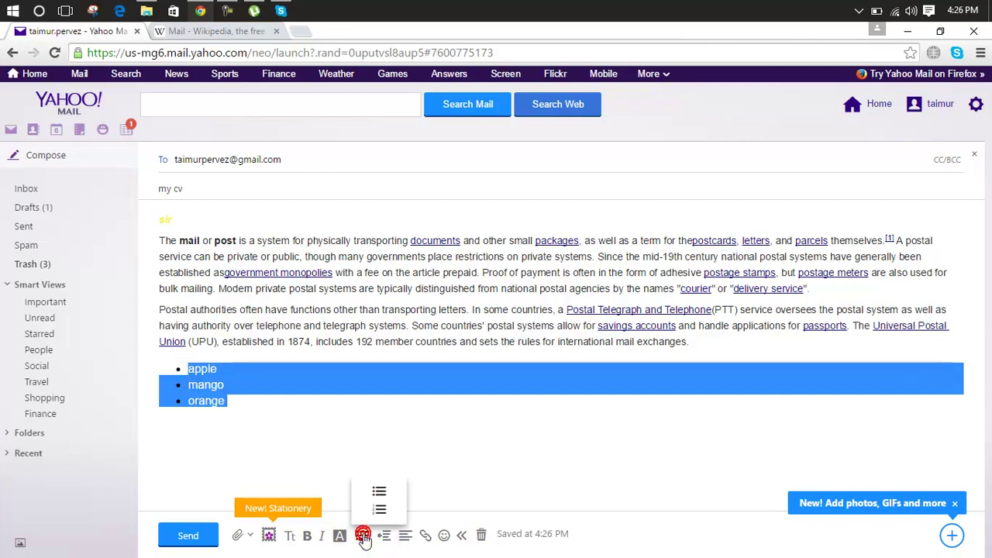
left_click(379, 509)
left_click(437, 460)
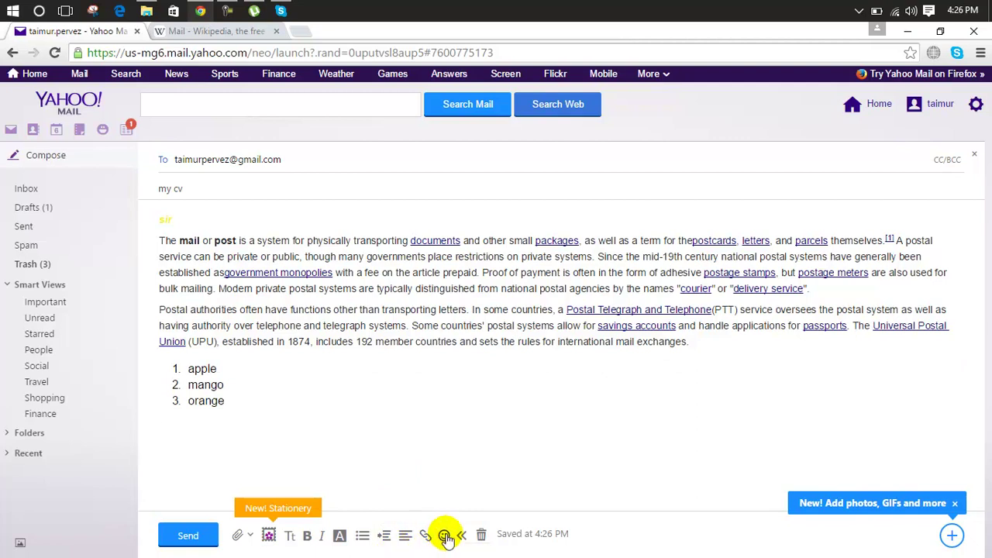
Insert two emoji on a line below the numbered list.
left_click(444, 536)
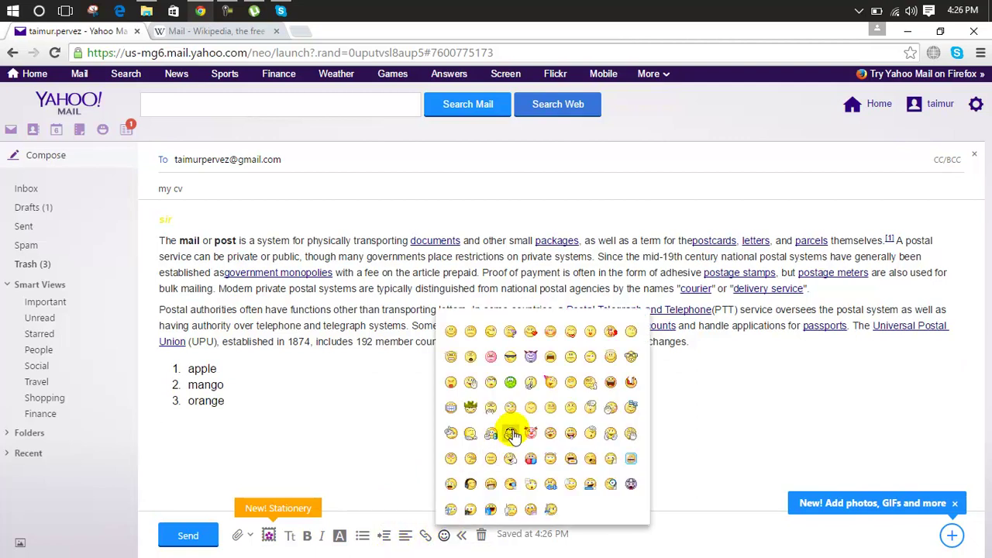
left_click(510, 433)
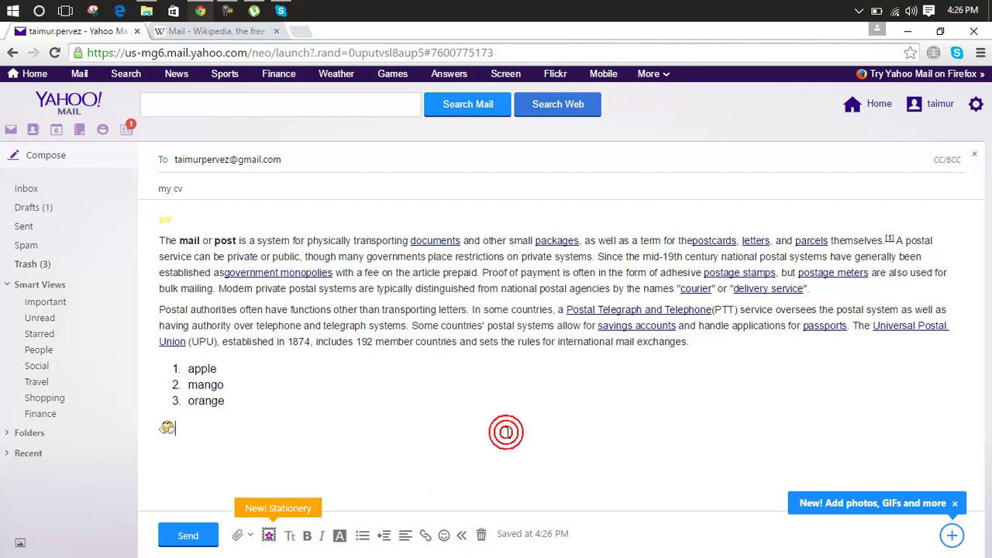
left_click(448, 534)
left_click(510, 433)
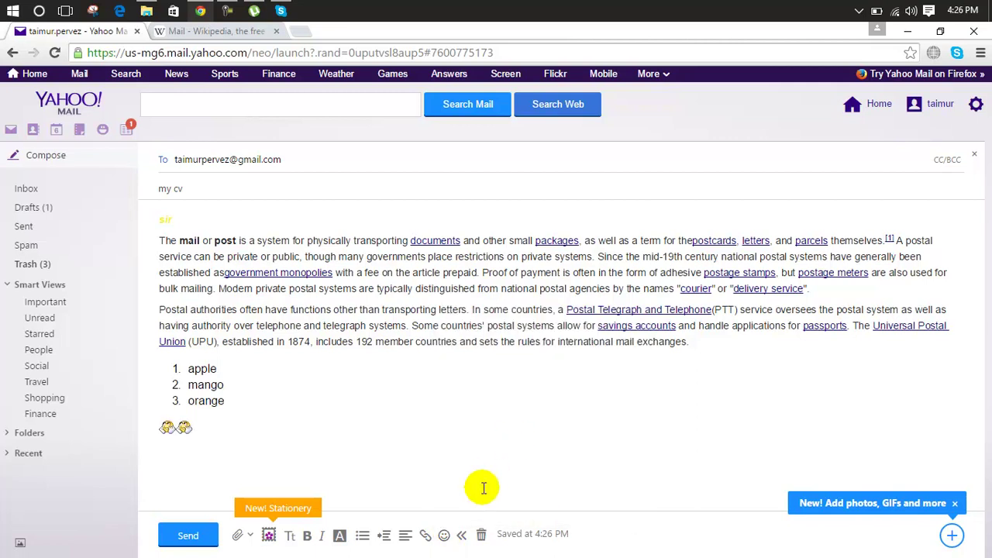
Centre-align the line of two emoji below the fruit list.
left_click(405, 534)
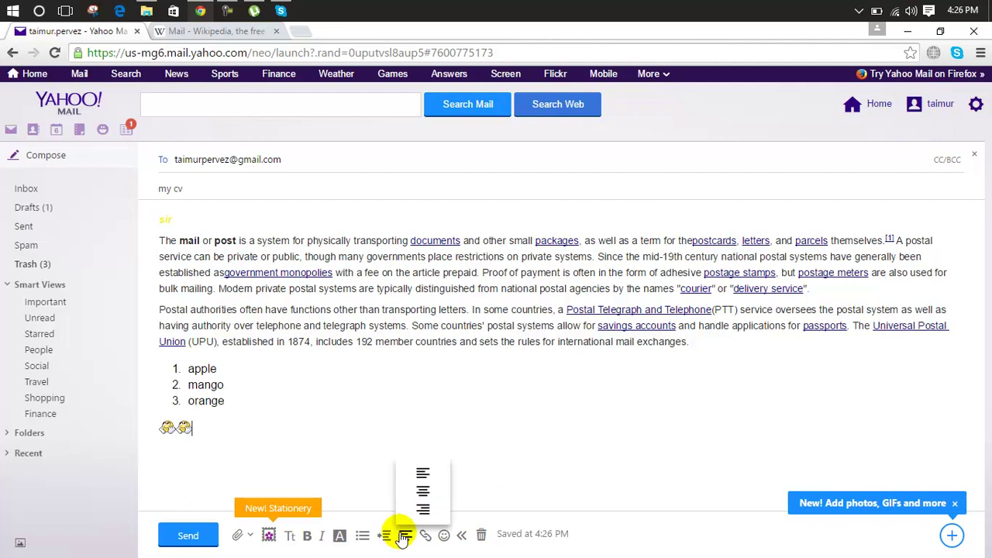
left_click(423, 493)
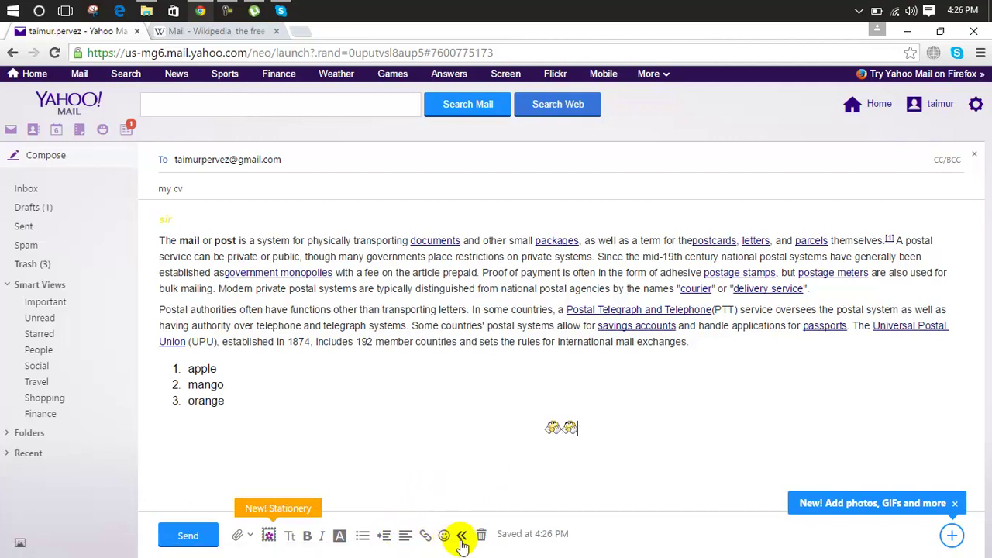
left_click(253, 539)
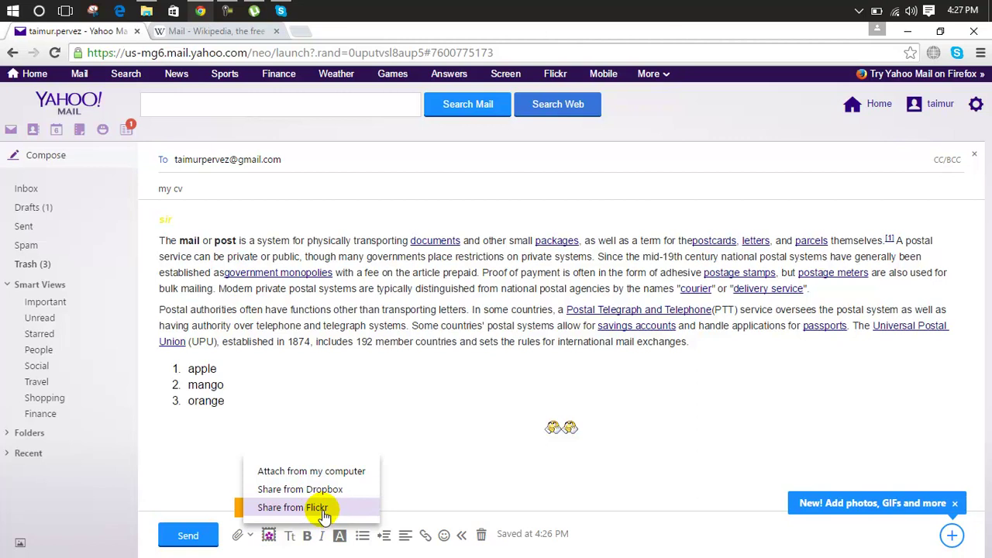
Attach My CV.doc from Downloads and send the 'my cv' message.
left_click(324, 471)
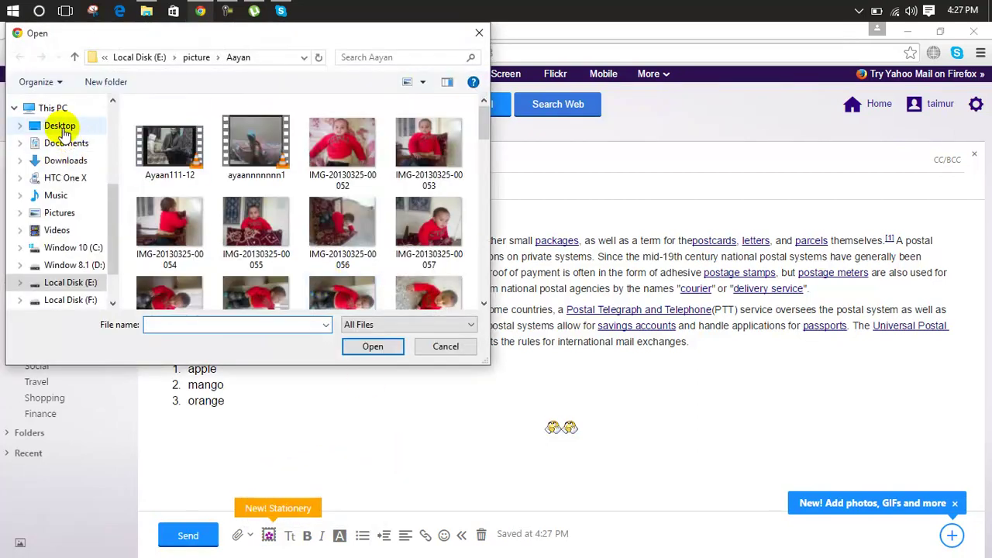
left_click(62, 128)
left_click(62, 160)
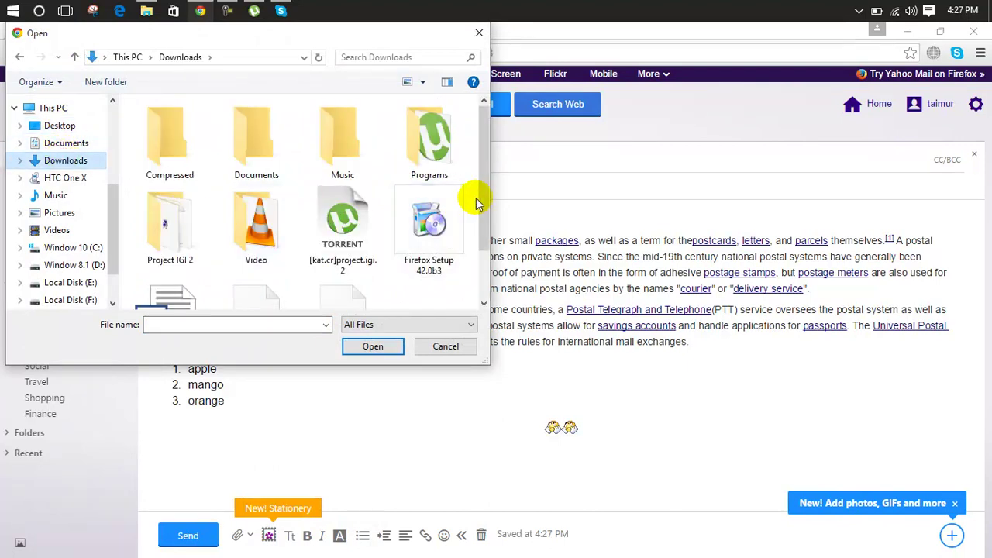
left_click_drag(482, 195, 488, 277)
double_click(193, 282)
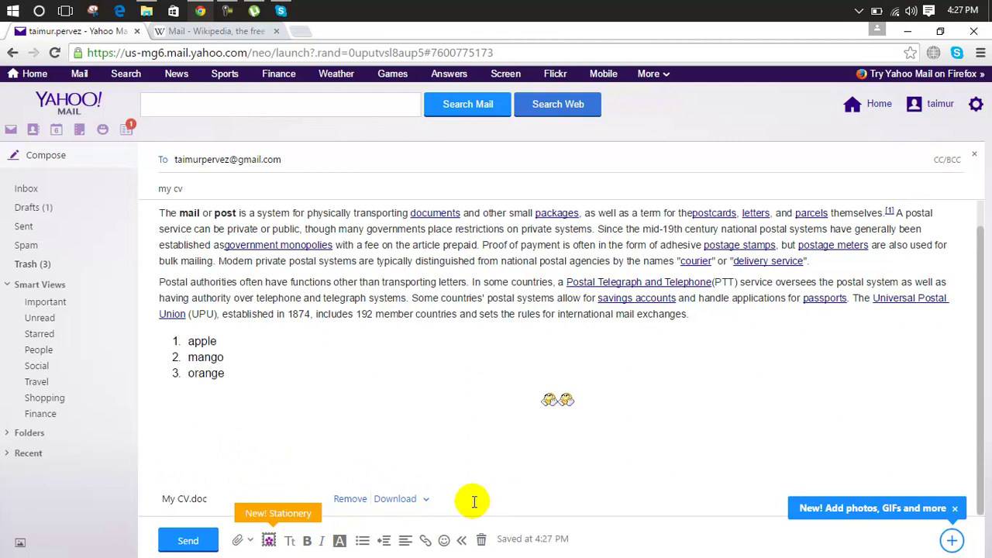
left_click(192, 542)
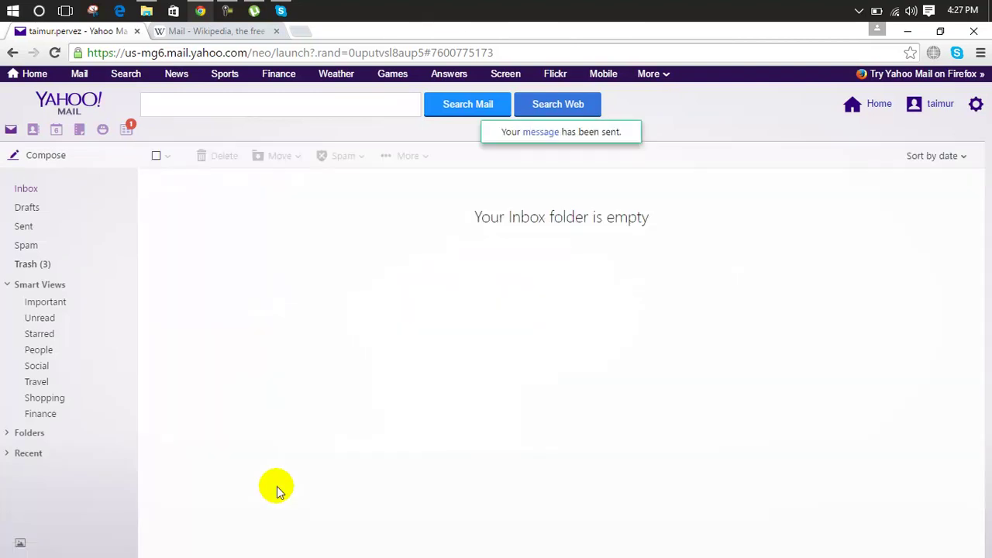
left_click(299, 31)
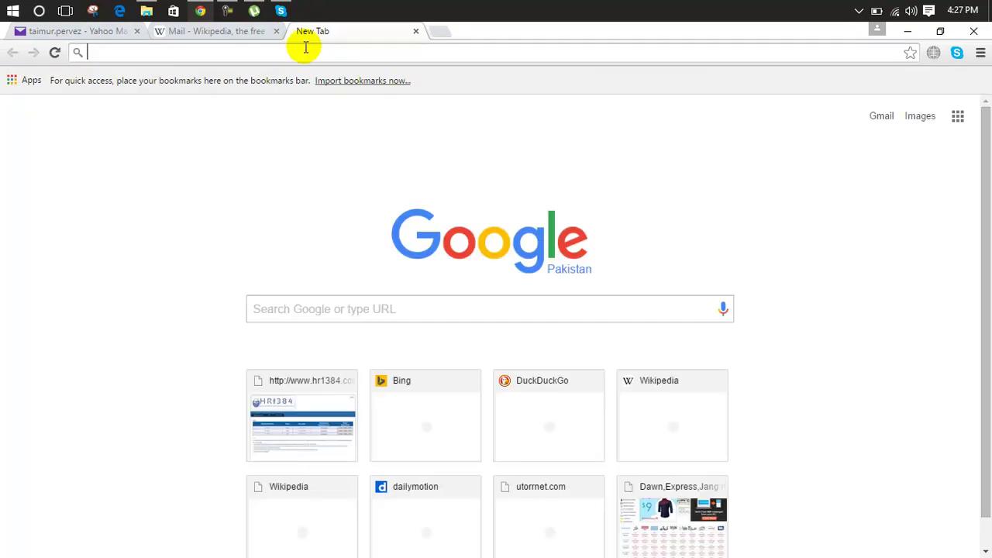
Go to gmail.com in the new tab to show the Primary inbox.
type("gmail")
key("Return")
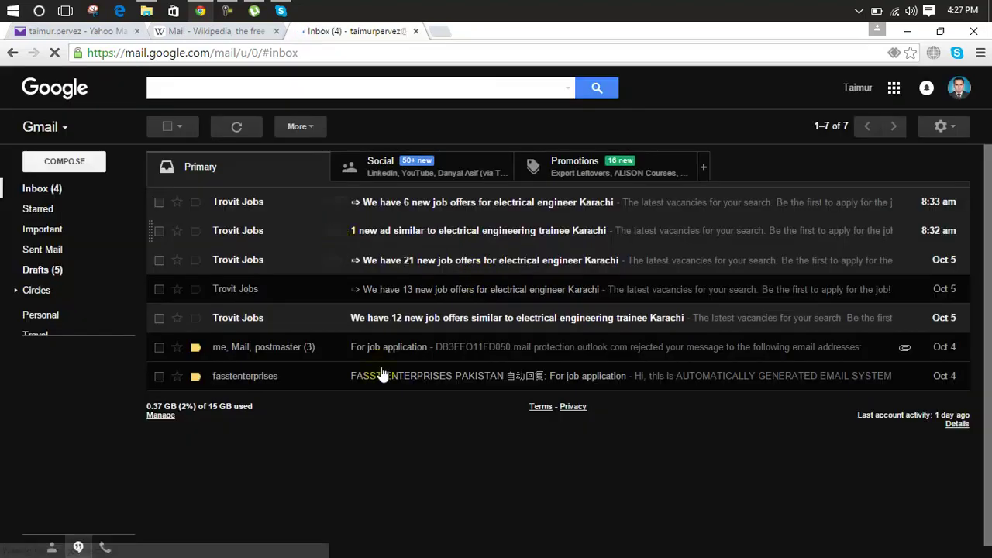
left_click(70, 190)
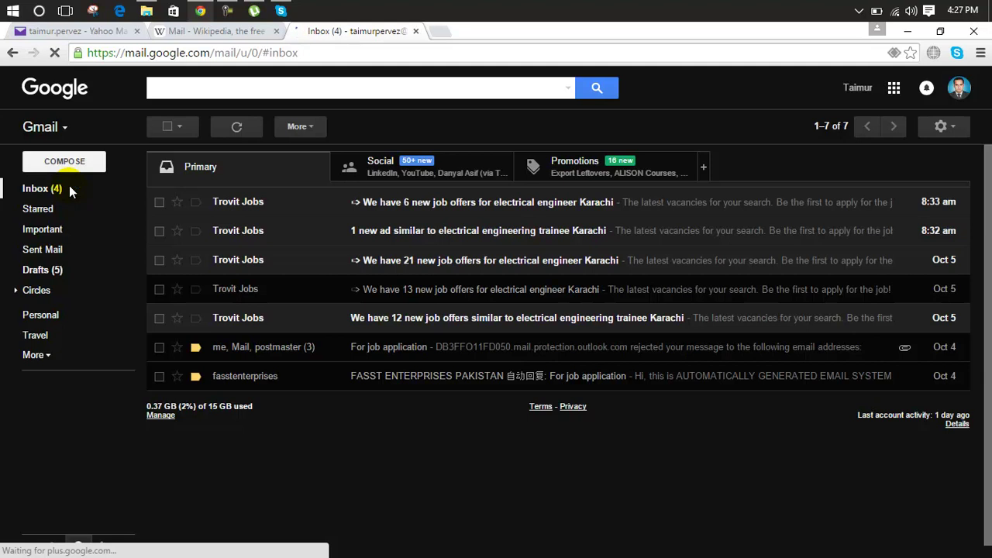
left_click(59, 250)
left_click(48, 356)
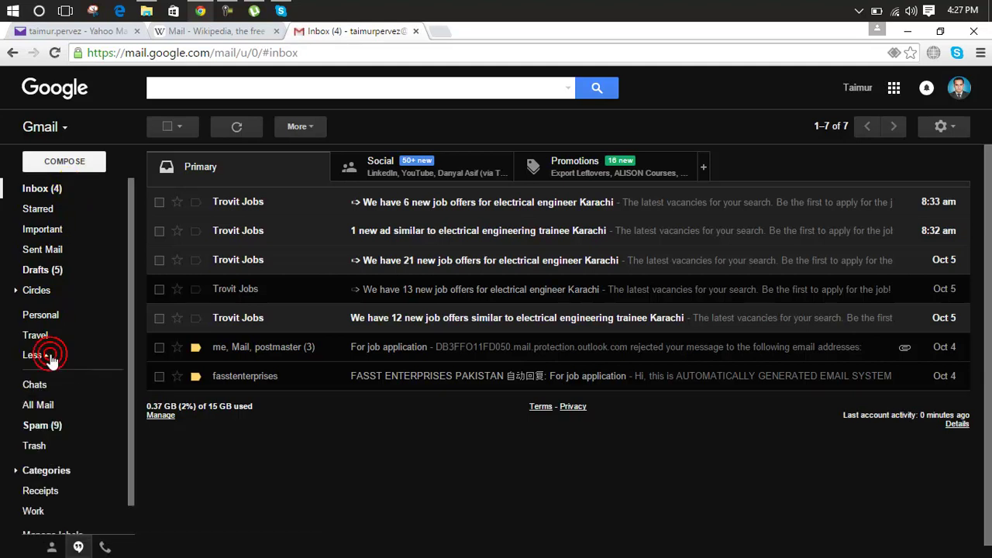
left_click(49, 427)
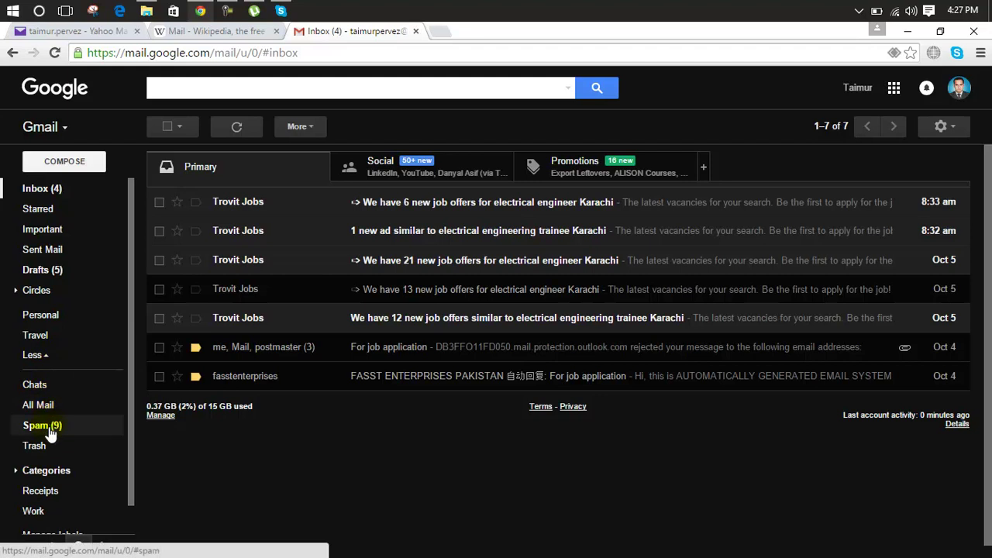
left_click(49, 431)
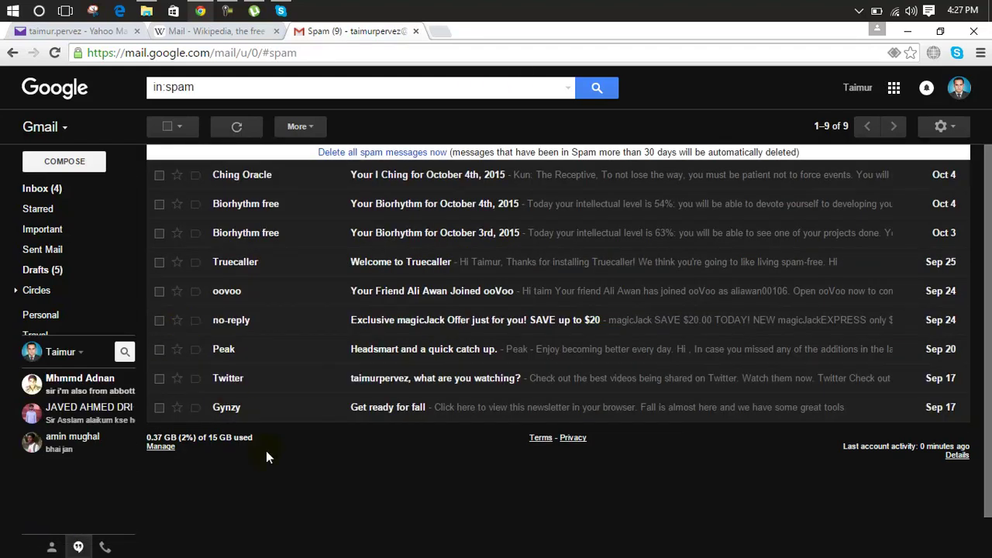
Return to the inbox, open Drafts with its five saved drafts, then select Circles.
mouse_move(60, 275)
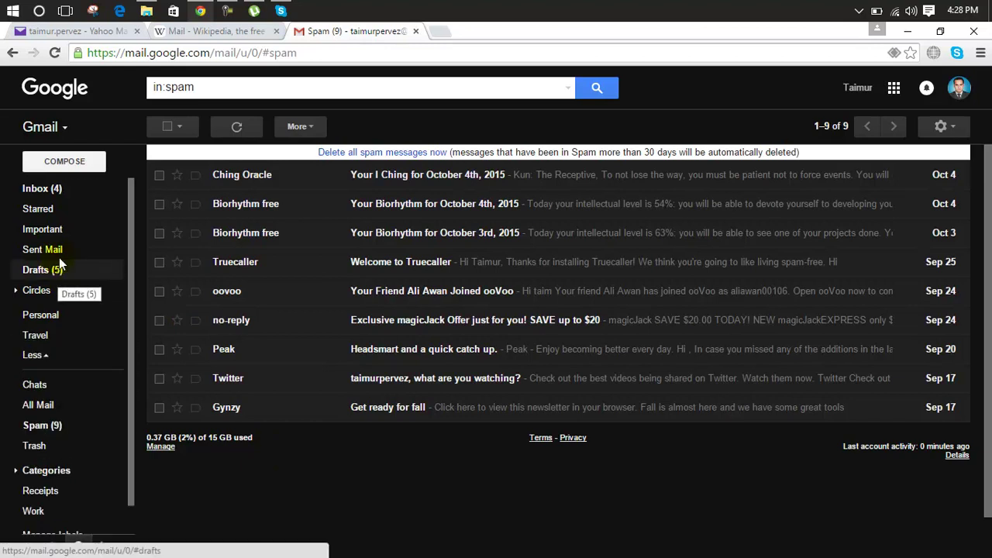
left_click(66, 189)
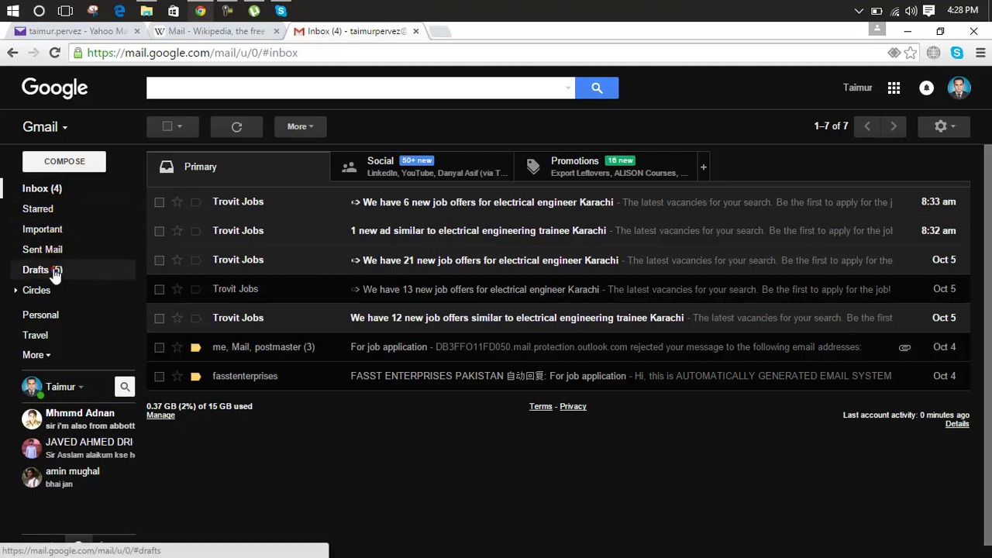
left_click(54, 271)
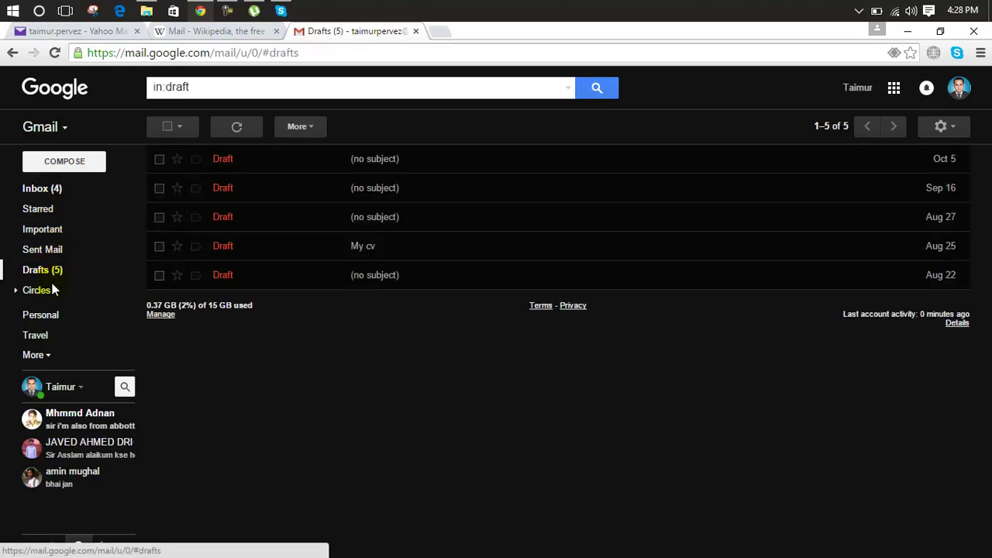
left_click(27, 290)
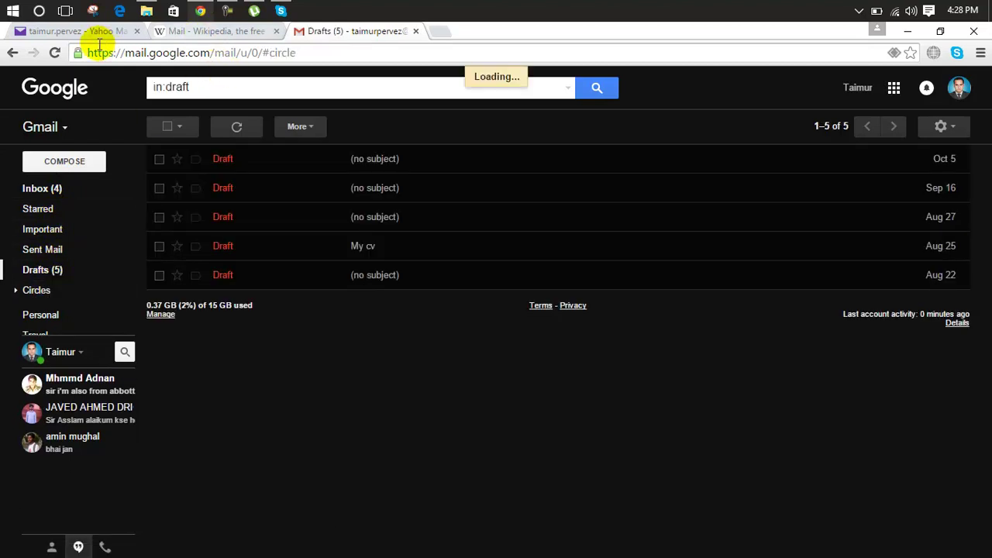
Switch to Yahoo Mail and open Sent, showing the 'my cv' message sent today.
left_click(98, 32)
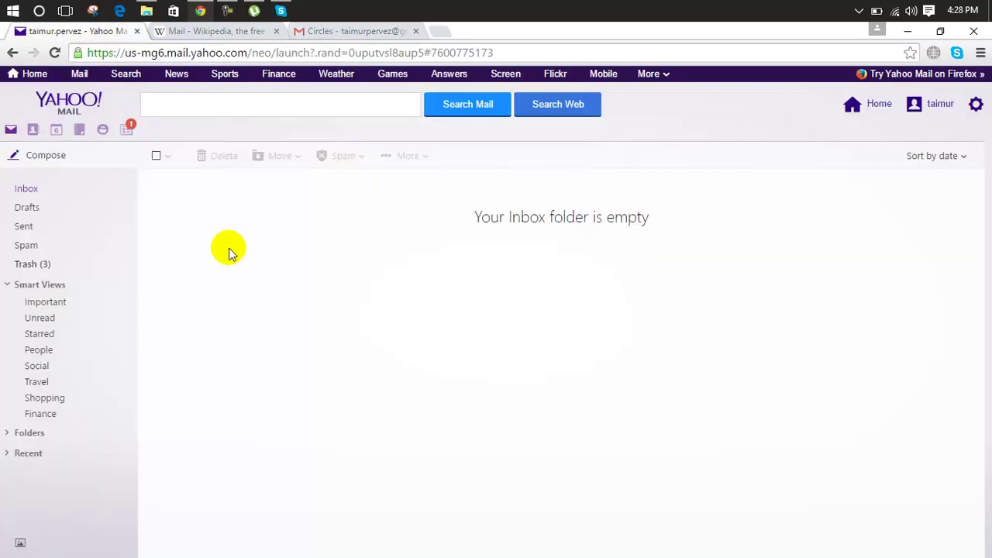
left_click(25, 227)
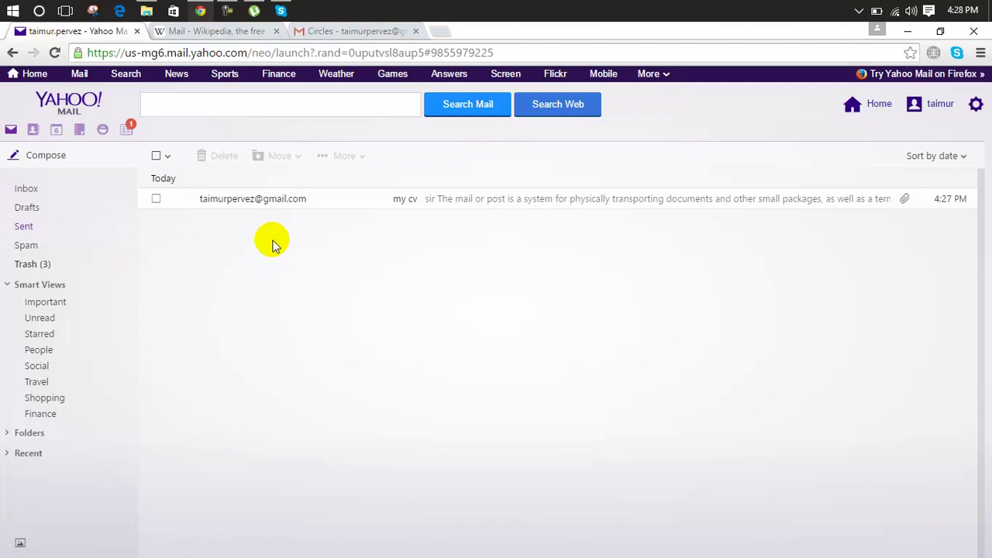
Back in Gmail, expand the label list and open Spam with its nine messages.
left_click(330, 33)
mouse_move(62, 268)
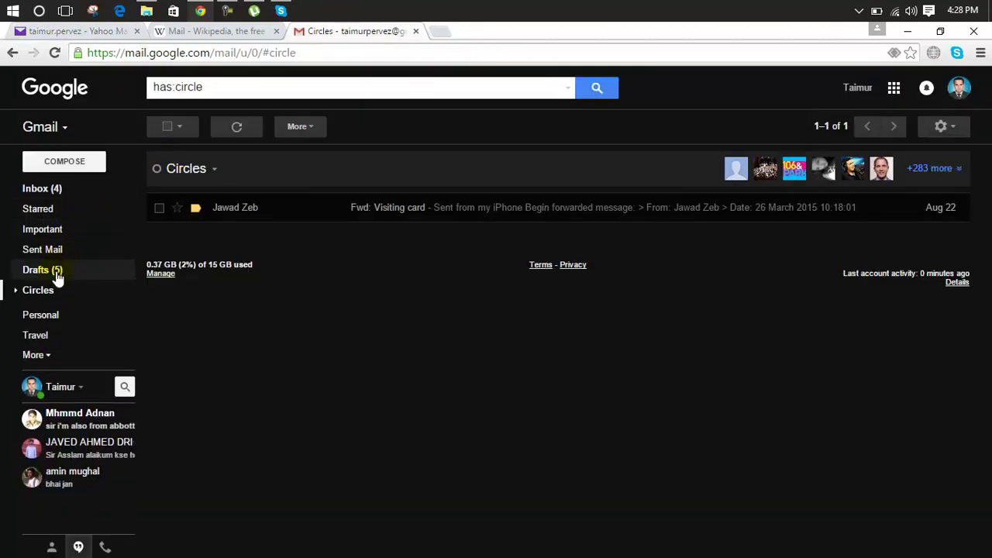
left_click(34, 355)
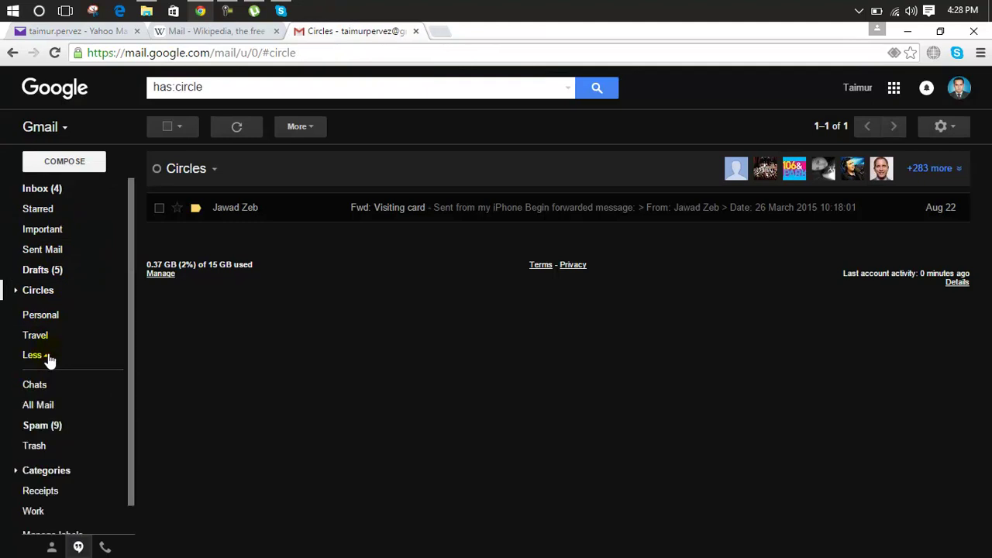
left_click(39, 425)
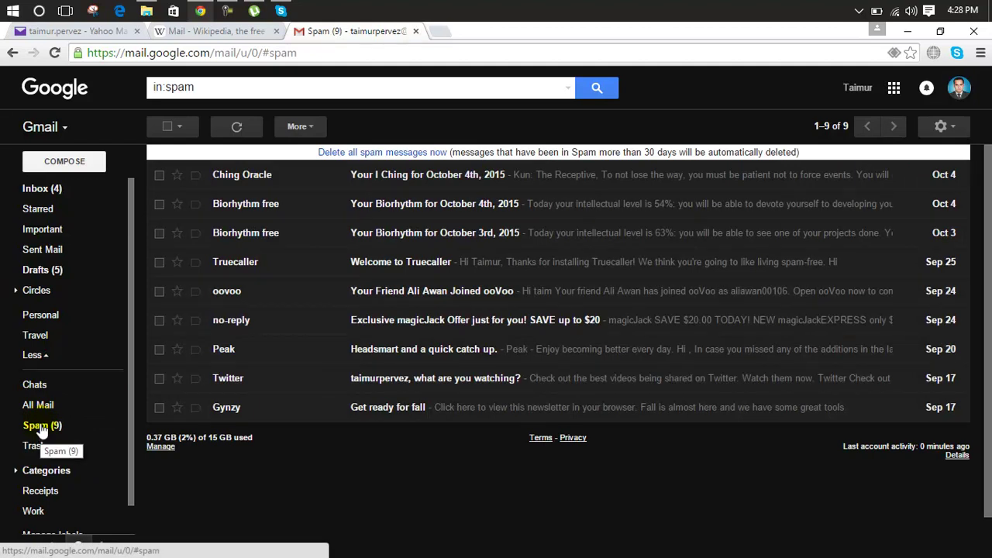
Permanently delete all 9 spam conversations, then open All Mail.
left_click(383, 152)
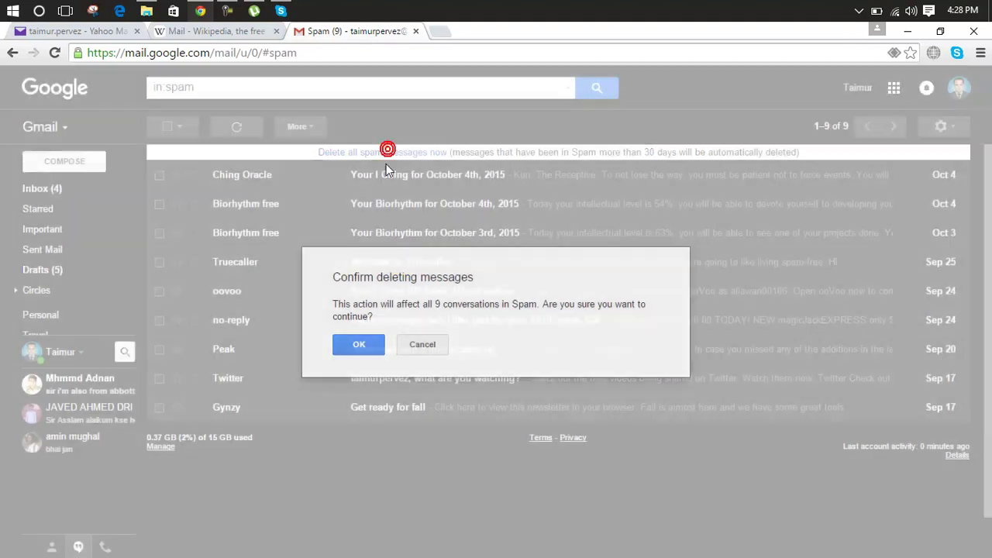
left_click(358, 344)
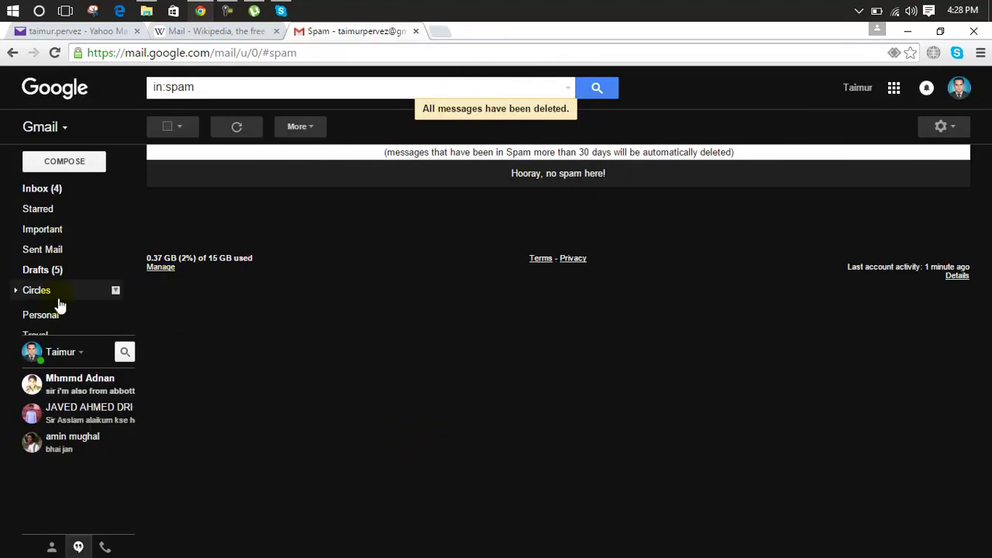
mouse_move(55, 321)
left_click(55, 407)
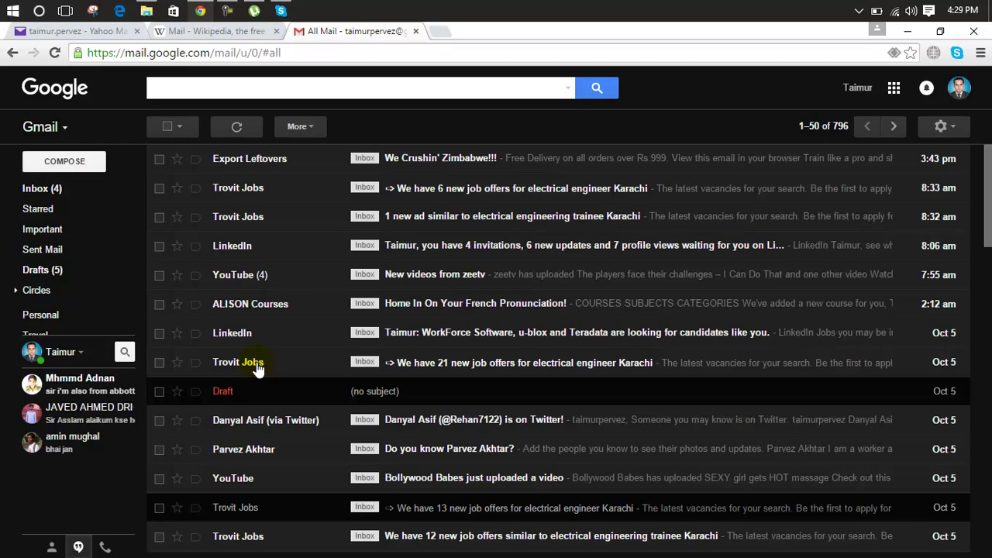
Return from All Mail to the inbox and close the Gmail tab.
mouse_move(80, 429)
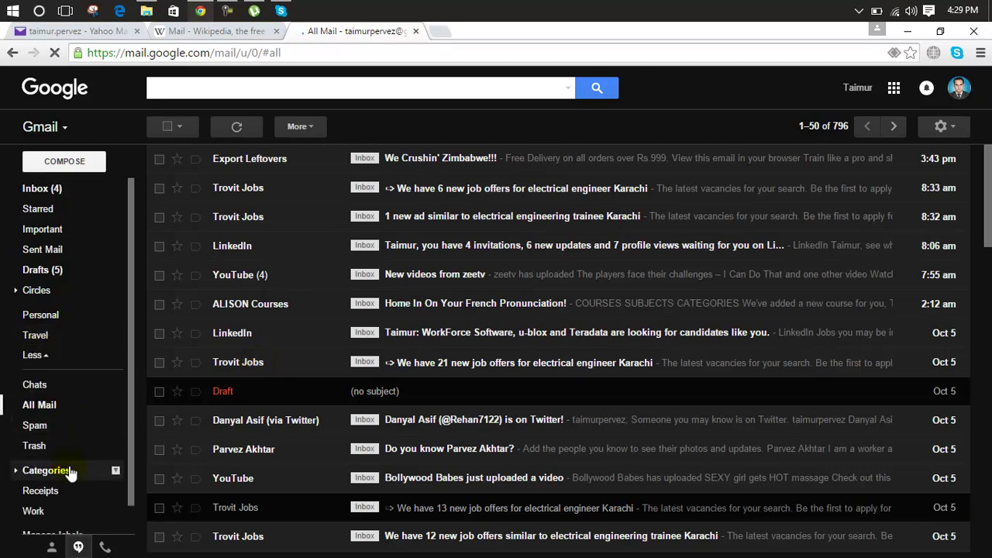
left_click_drag(130, 403, 133, 321)
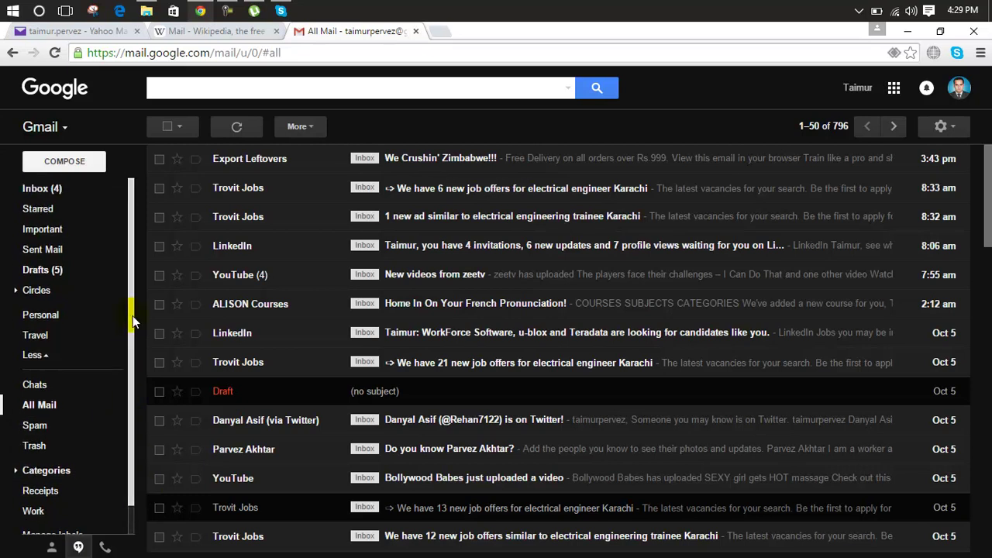
left_click(52, 189)
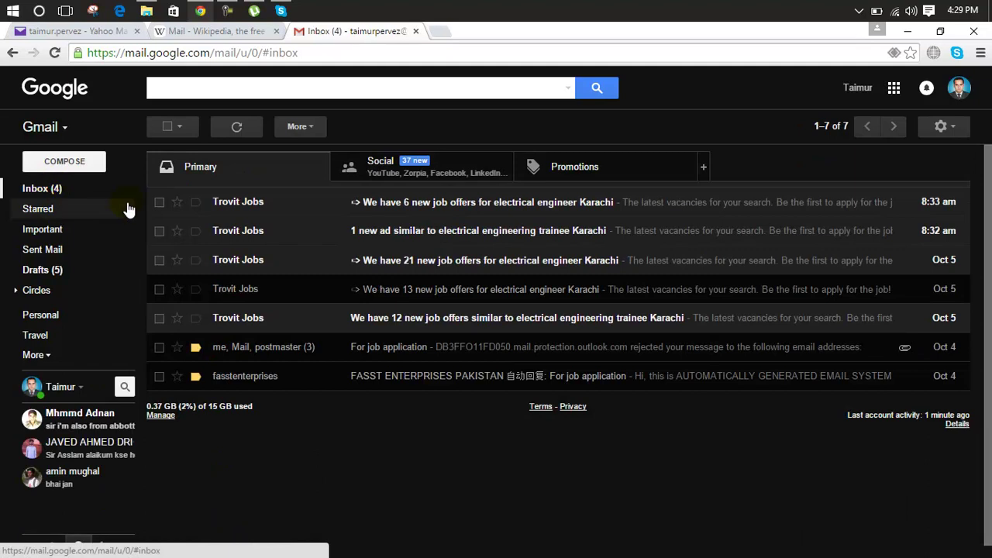
left_click(413, 31)
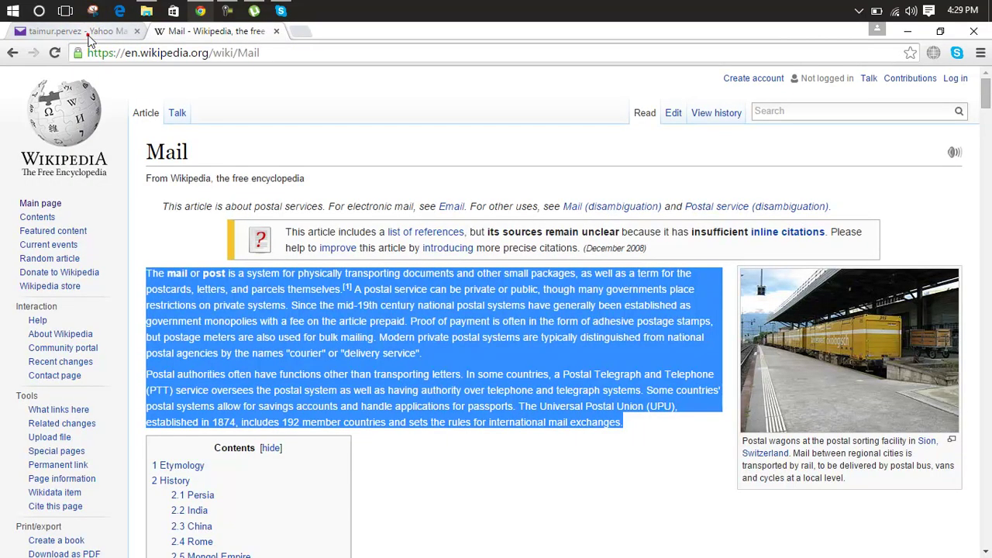
Switch to Yahoo Mail and open the 'my cv' message to show its full text.
left_click(85, 31)
left_click(233, 199)
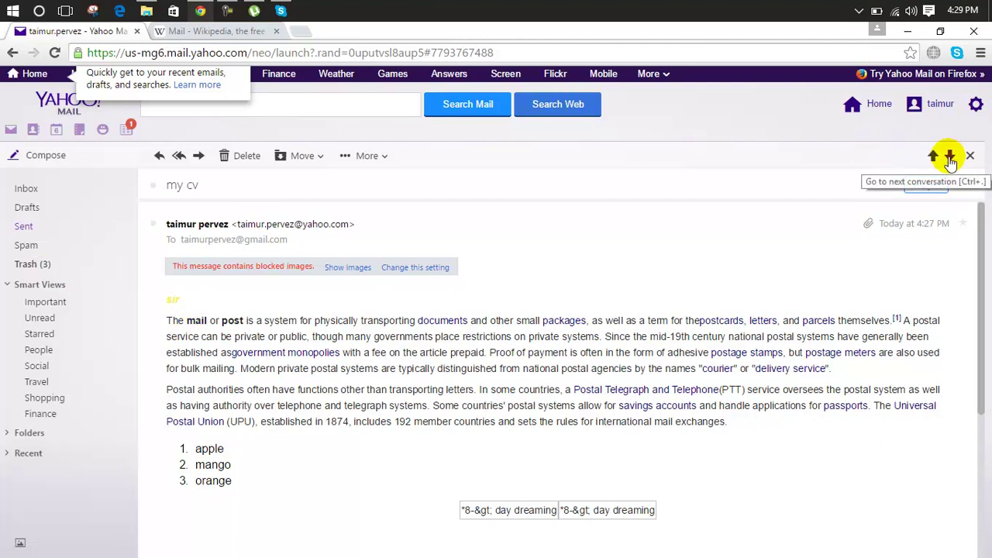
Load gmail.com in a new tab to show the Primary inbox with seven conversations.
left_click(302, 31)
type("gmail.com")
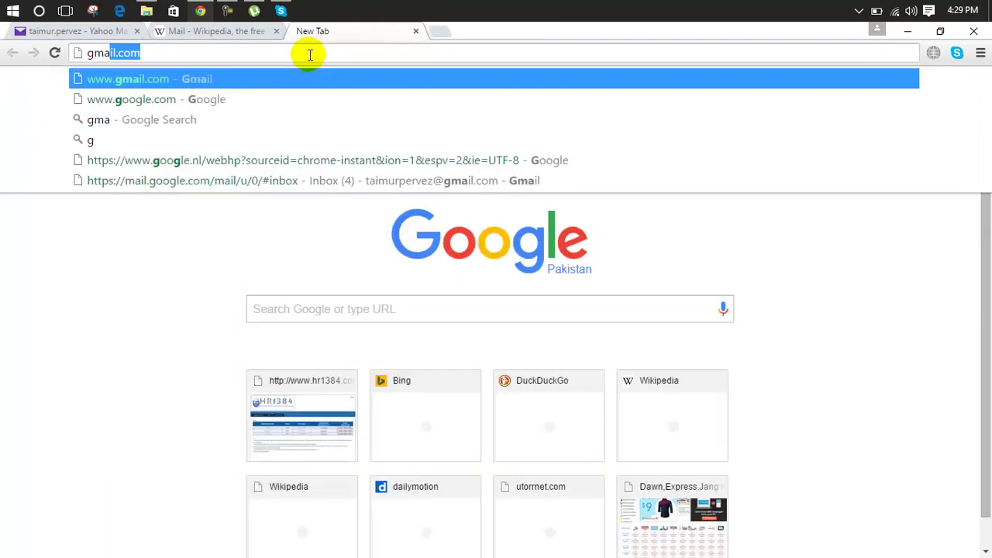
key("Return")
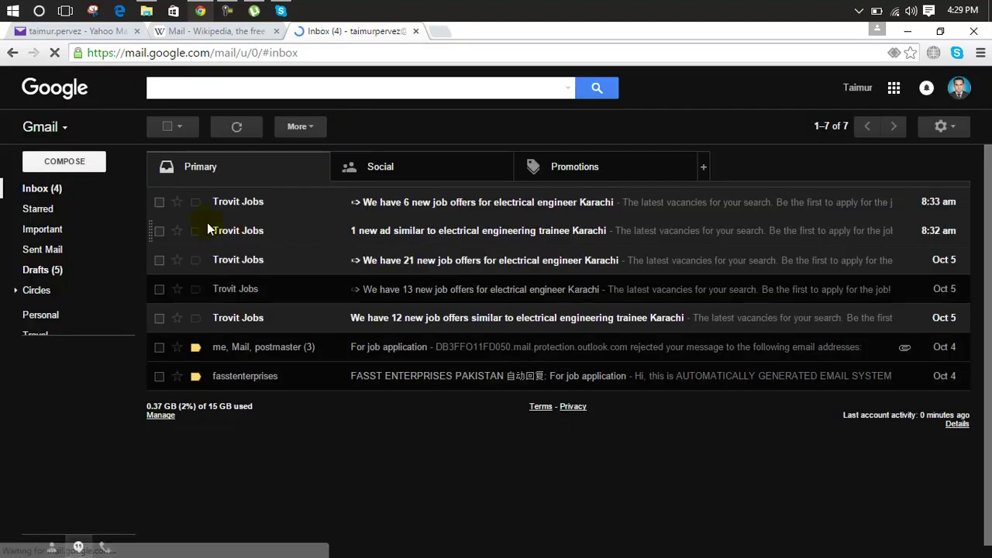
left_click(60, 192)
left_click_drag(61, 189, 60, 269)
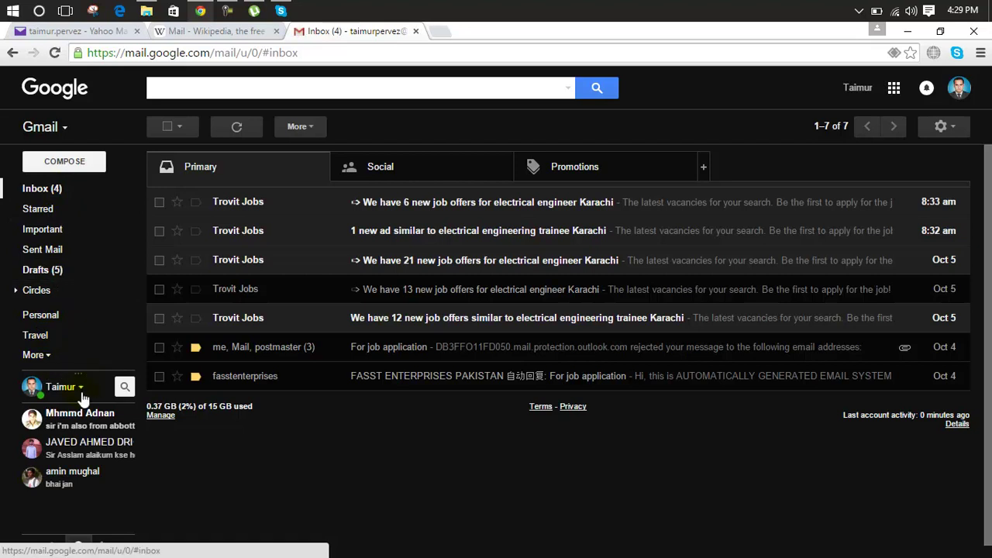
left_click(48, 358)
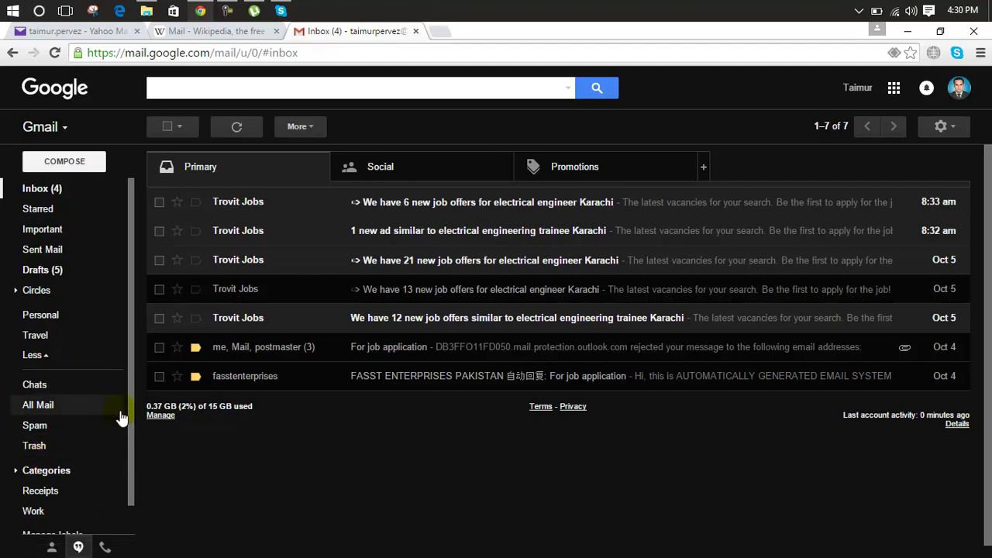
left_click(49, 404)
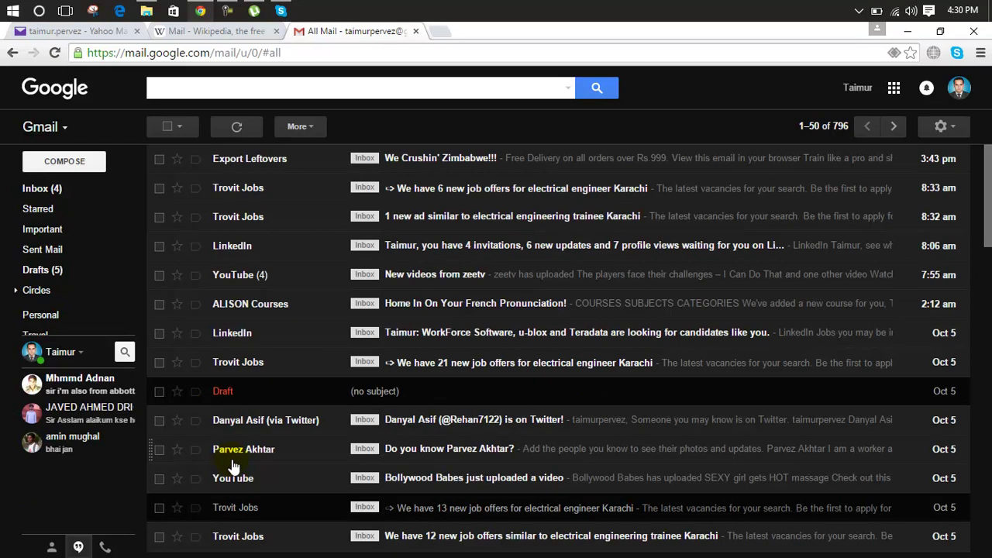
left_click(254, 31)
left_click(323, 33)
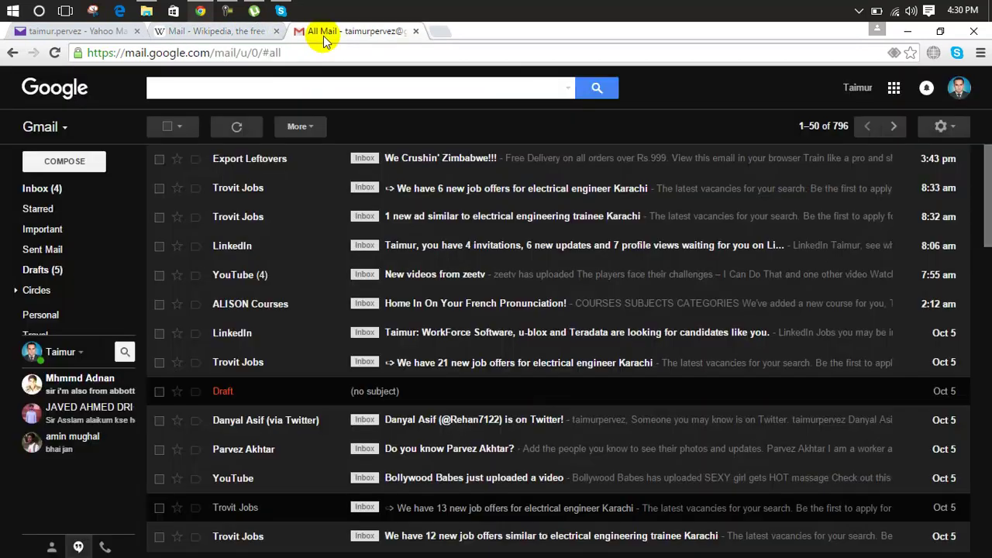
left_click(69, 192)
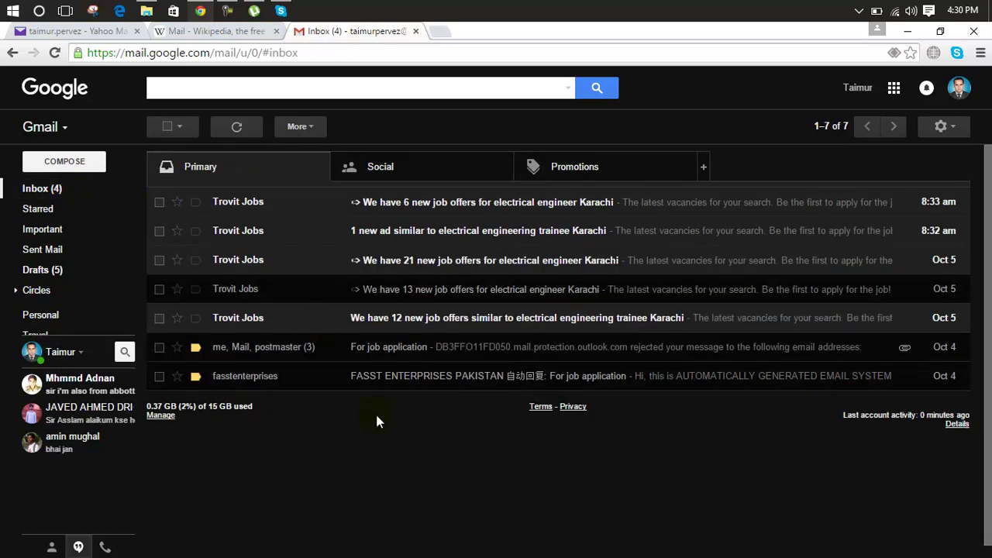
left_click(45, 190)
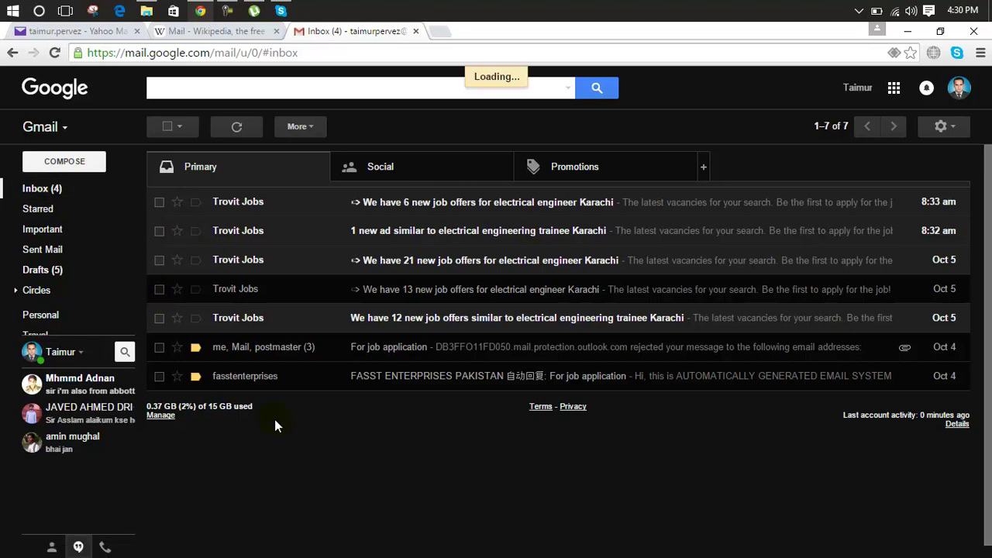
mouse_move(64, 202)
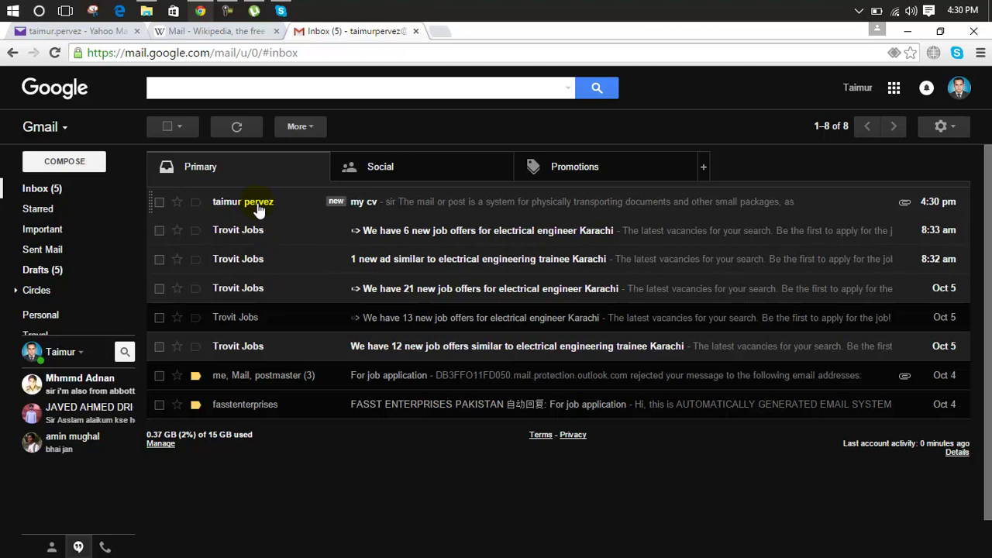
mouse_move(259, 210)
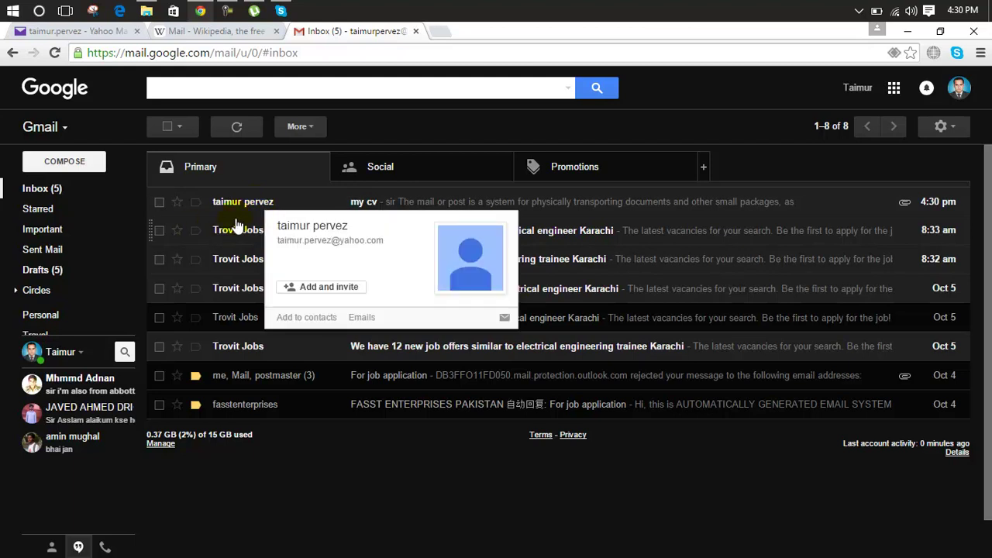
Open the 'my cv' email, preview its My CV.doc attachment, close the preview, and return to the inbox.
left_click(293, 206)
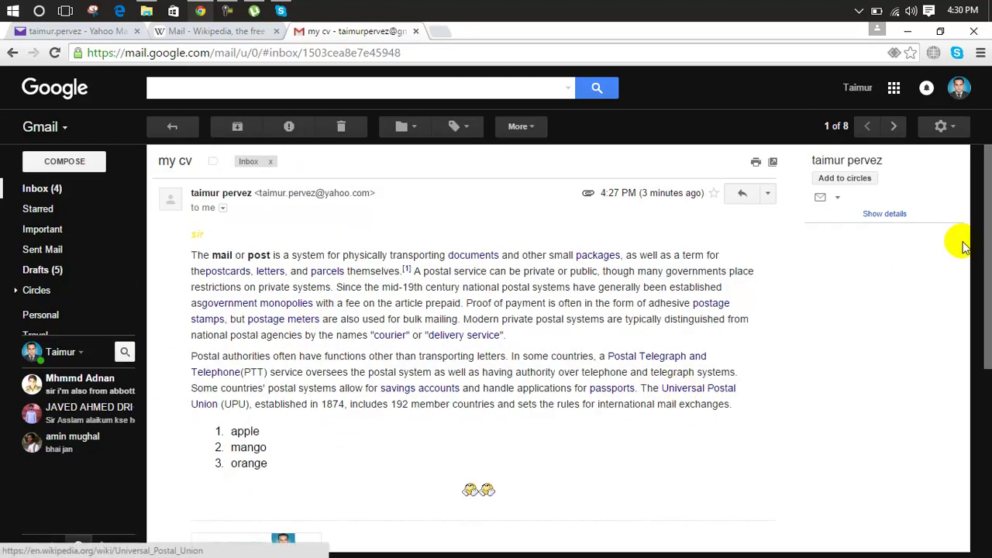
left_click_drag(988, 224, 987, 348)
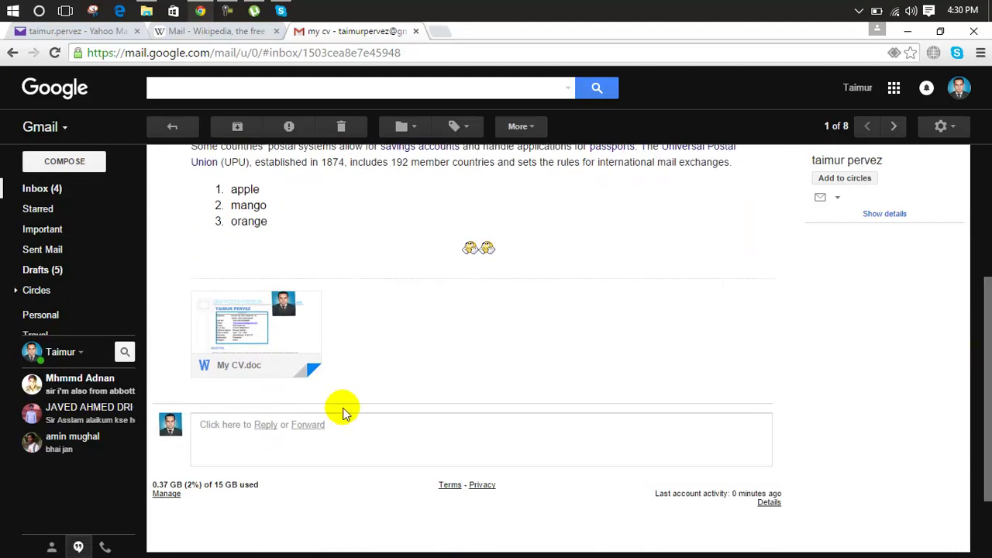
mouse_move(222, 370)
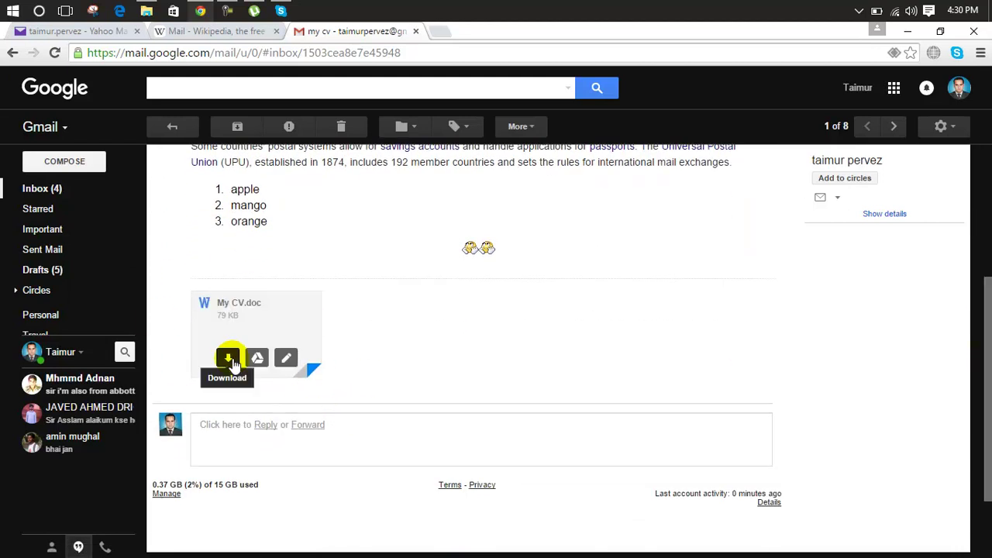
left_click(254, 353)
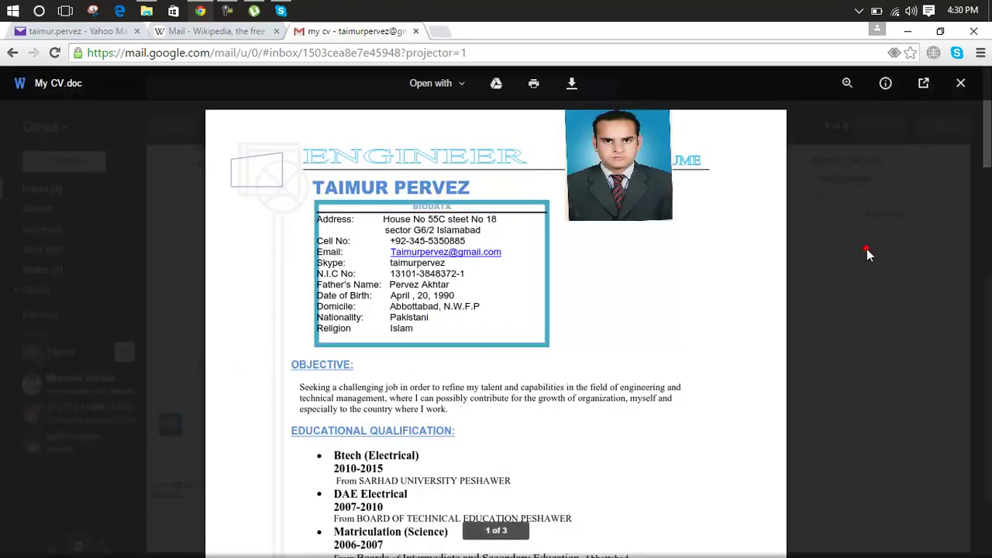
left_click(866, 249)
scroll(974, 318, "down", 2)
scroll(974, 505, "up", 4)
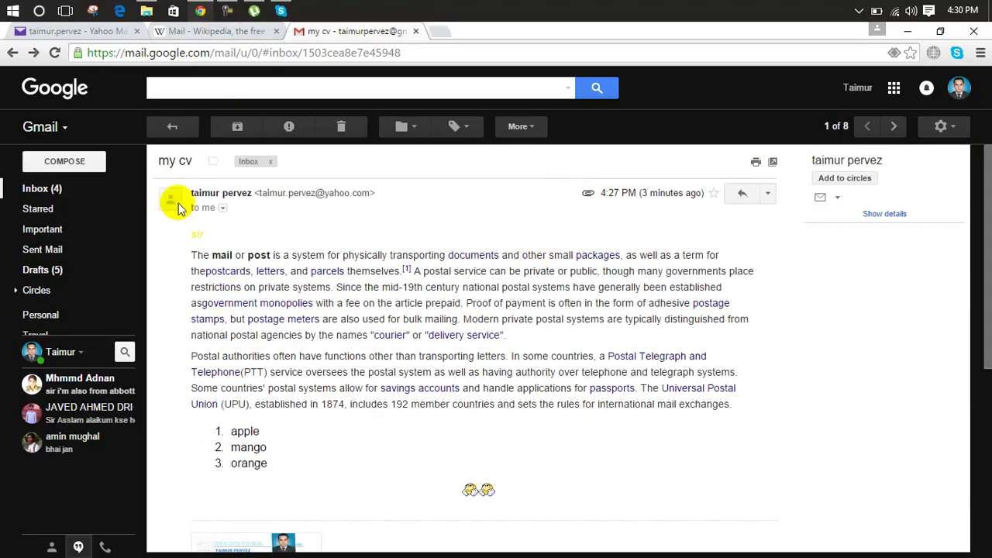
left_click(45, 190)
Send a new message with subject 'thanks' to the account's own Gmail address.
left_click(69, 164)
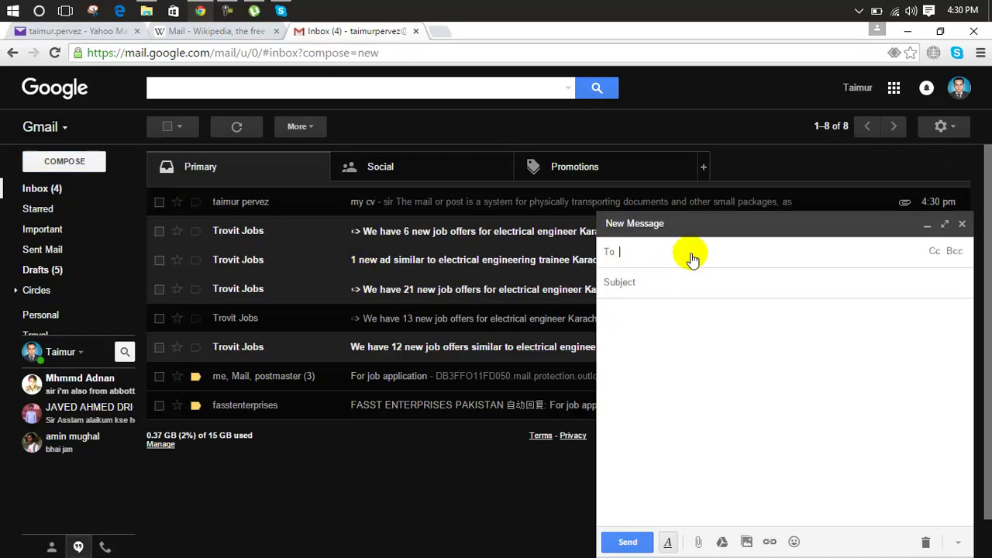
left_click(689, 252)
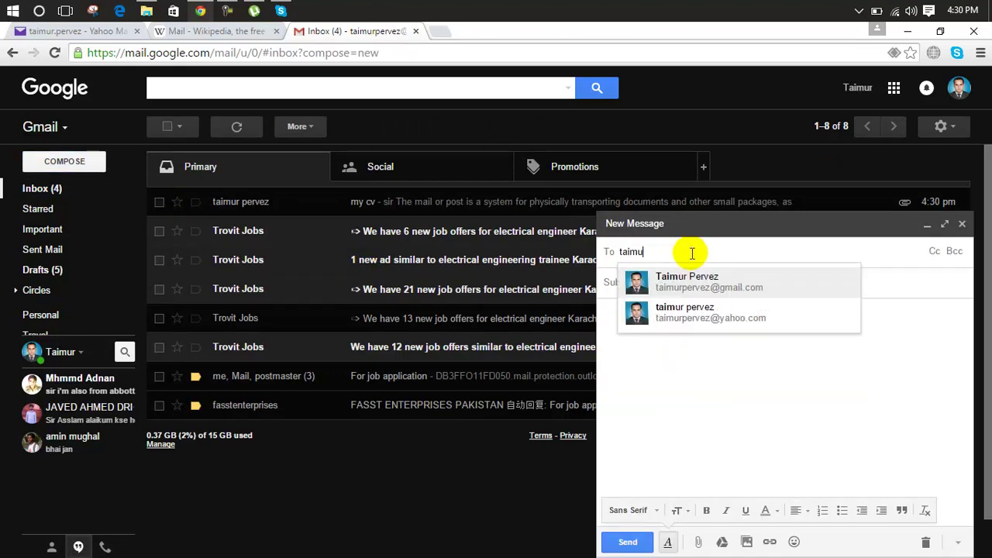
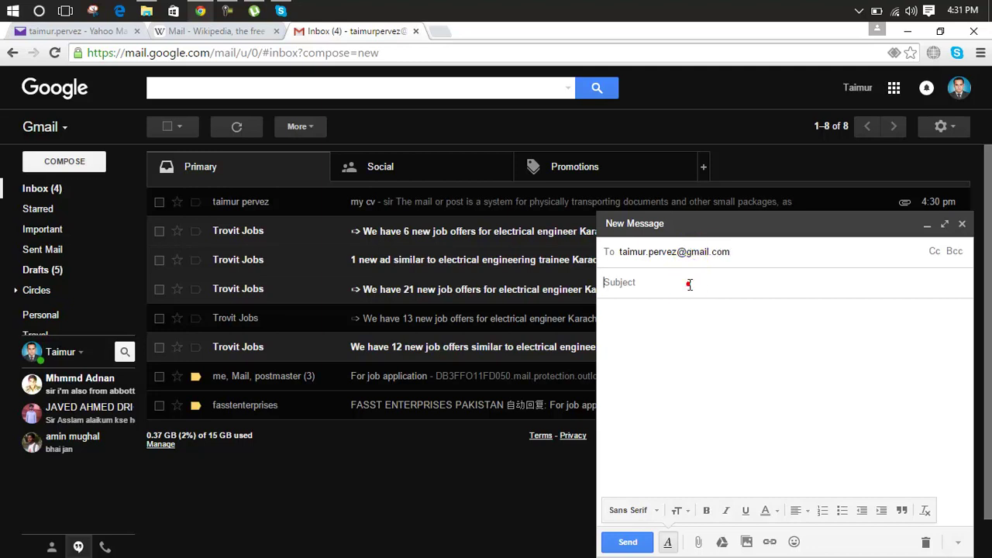
left_click(689, 284)
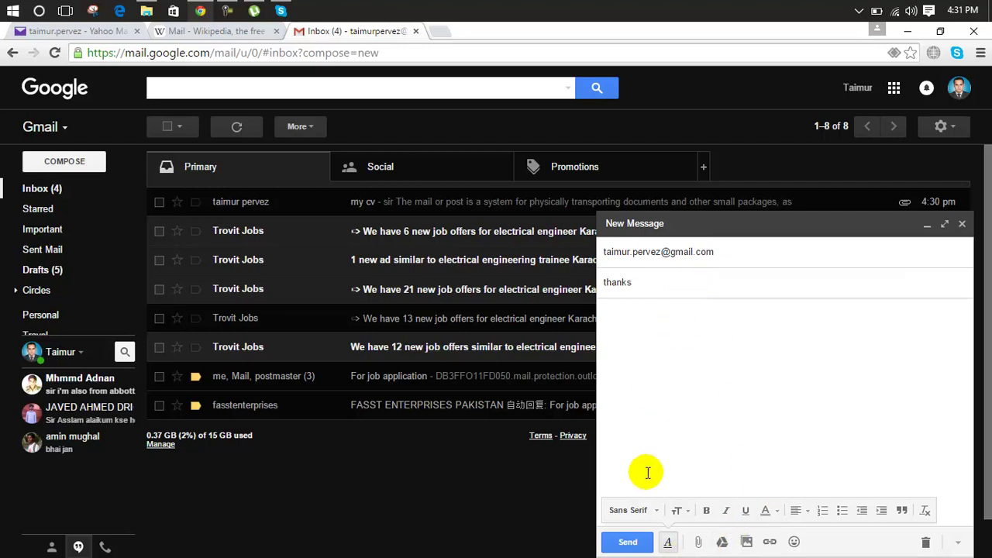
left_click(628, 544)
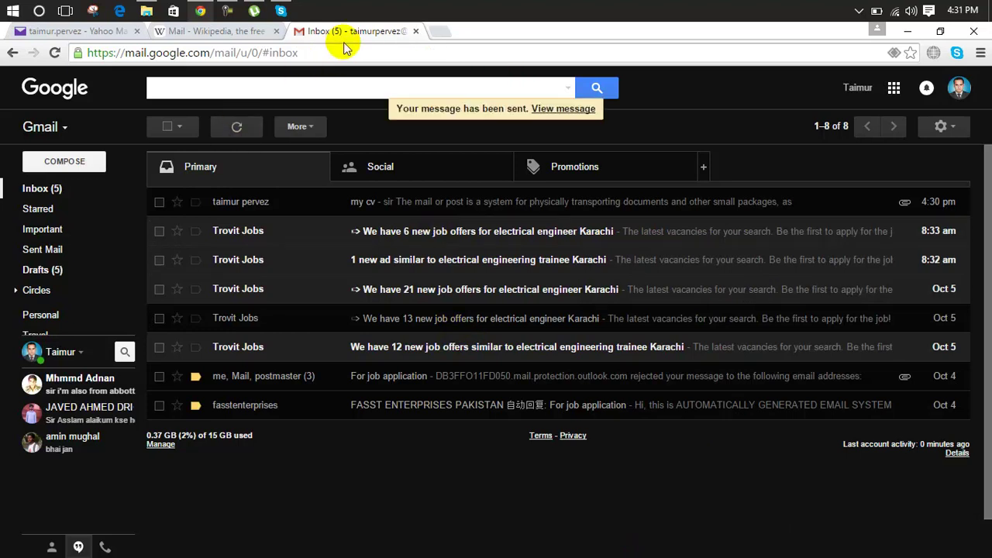
left_click(101, 32)
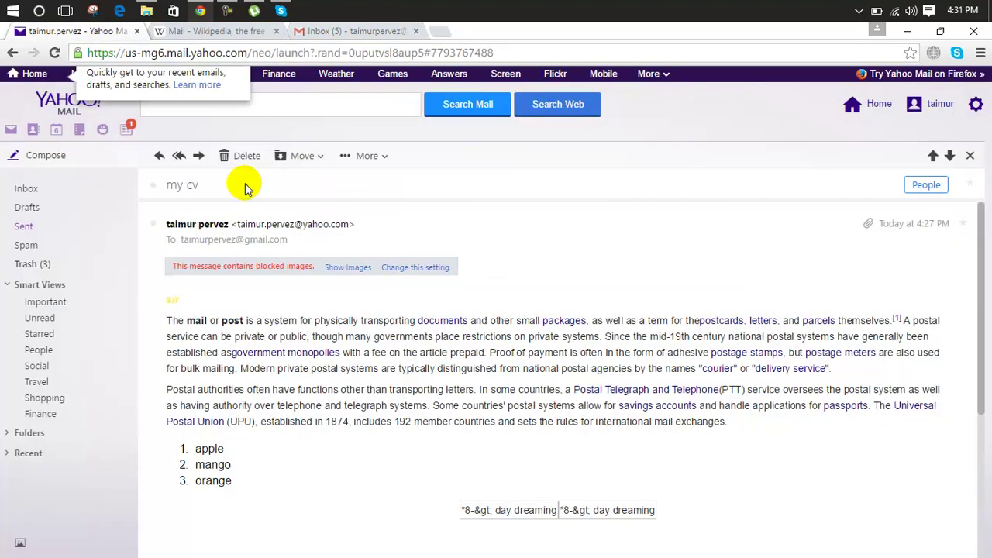
left_click(356, 31)
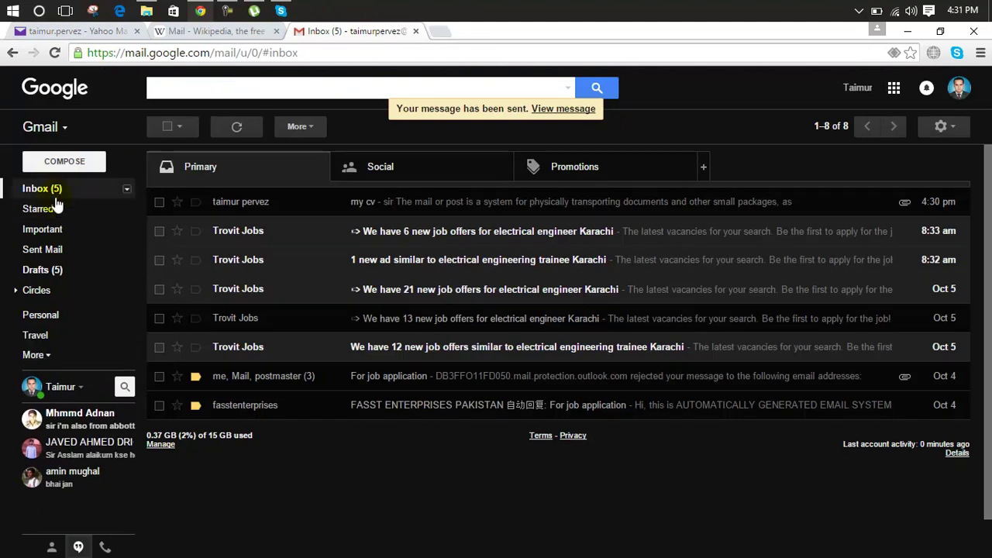
left_click(55, 193)
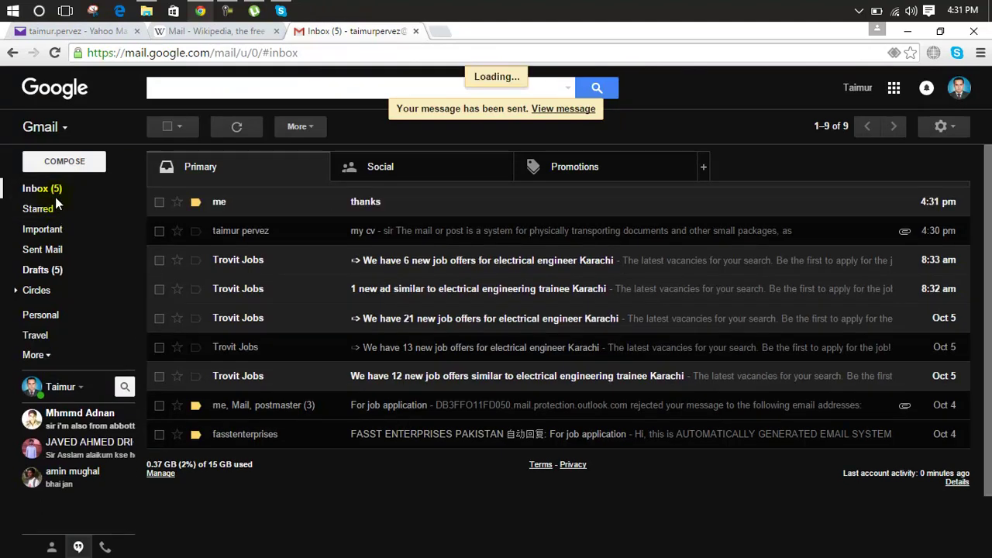
left_click(309, 202)
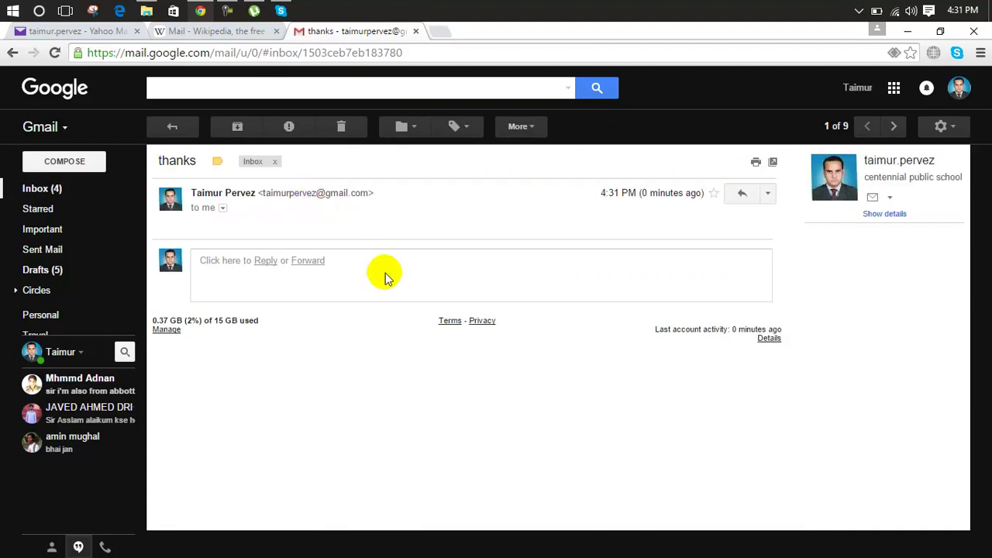
left_click(101, 31)
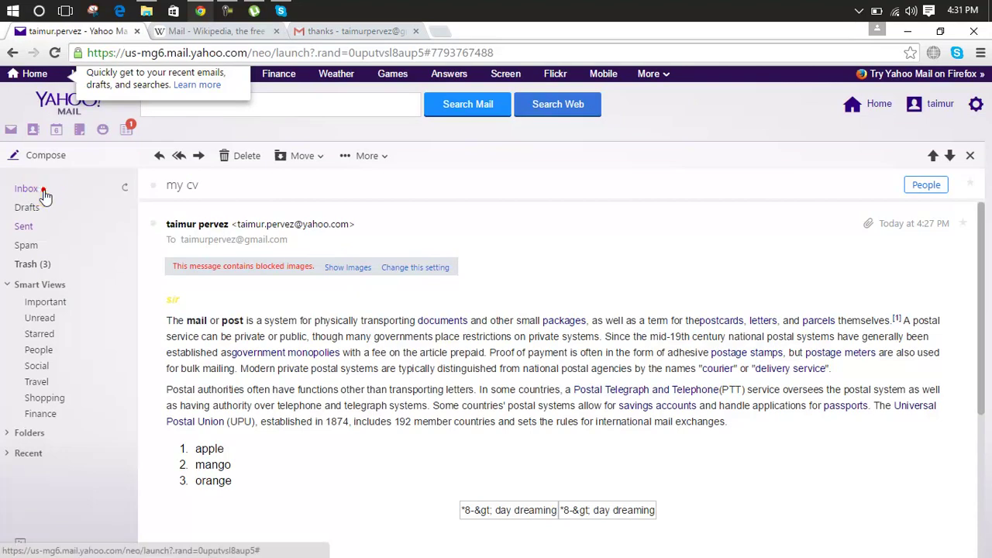
left_click(37, 189)
left_click(124, 189)
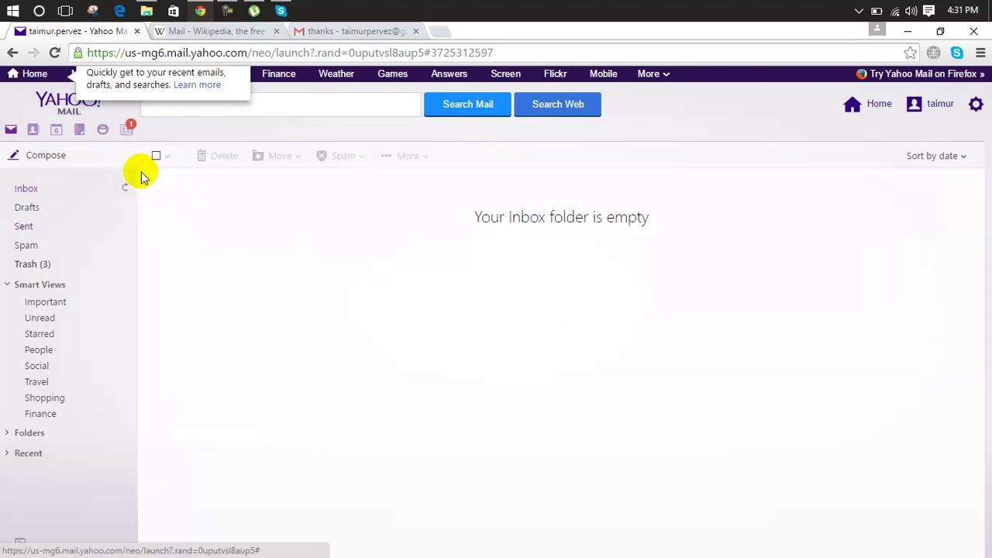
left_click(127, 130)
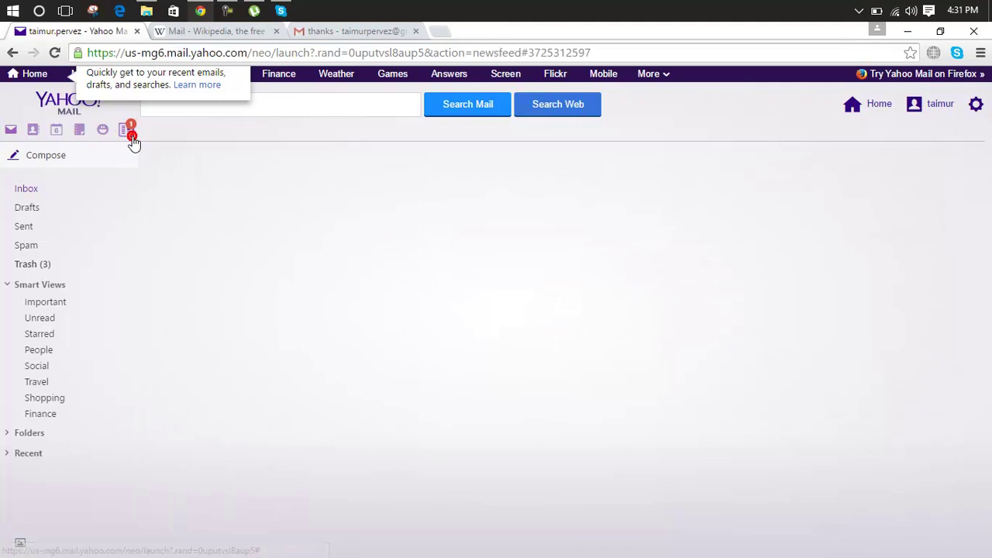
left_click(78, 186)
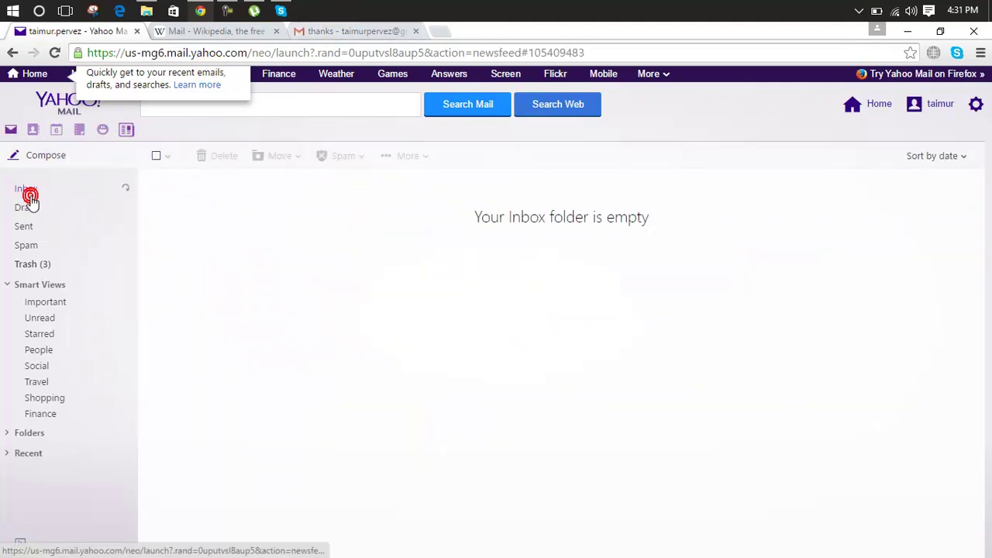
left_click(341, 31)
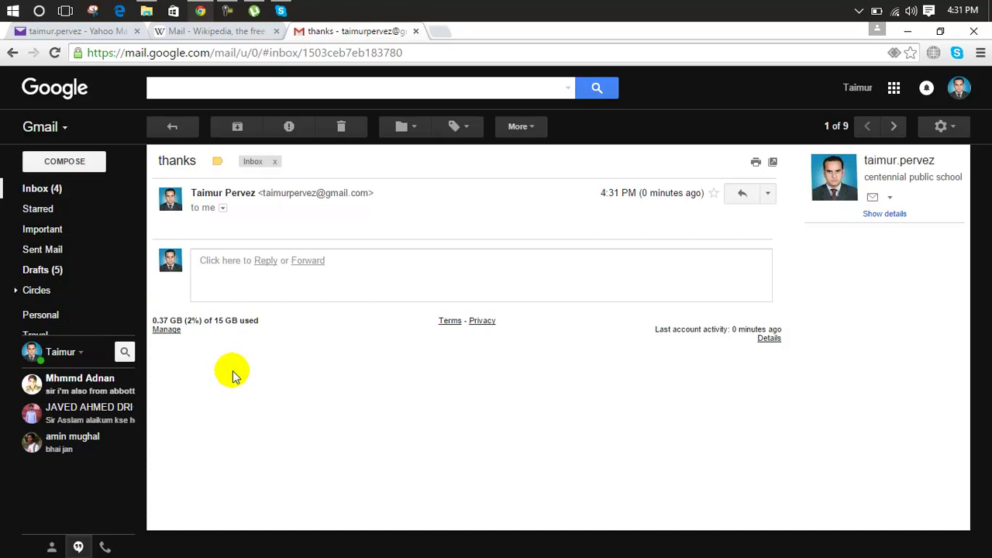
Send a 'thanks' reply to the 'my cv' email in Gmail.
left_click(55, 194)
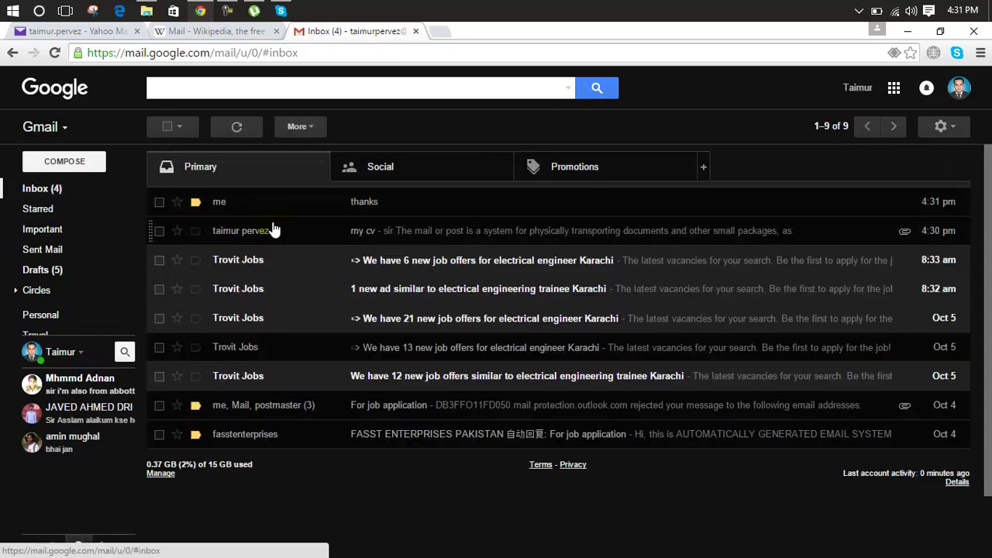
left_click(326, 233)
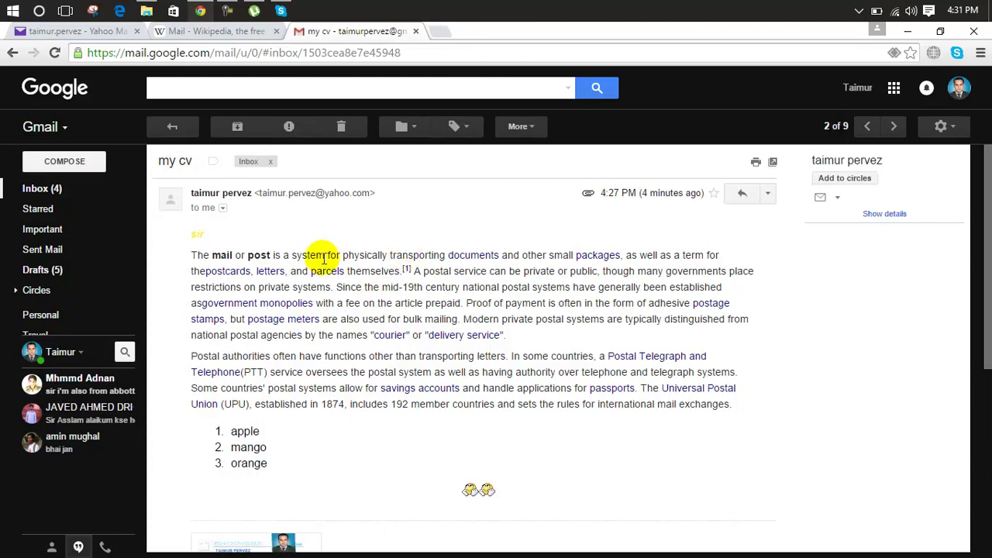
left_click(744, 196)
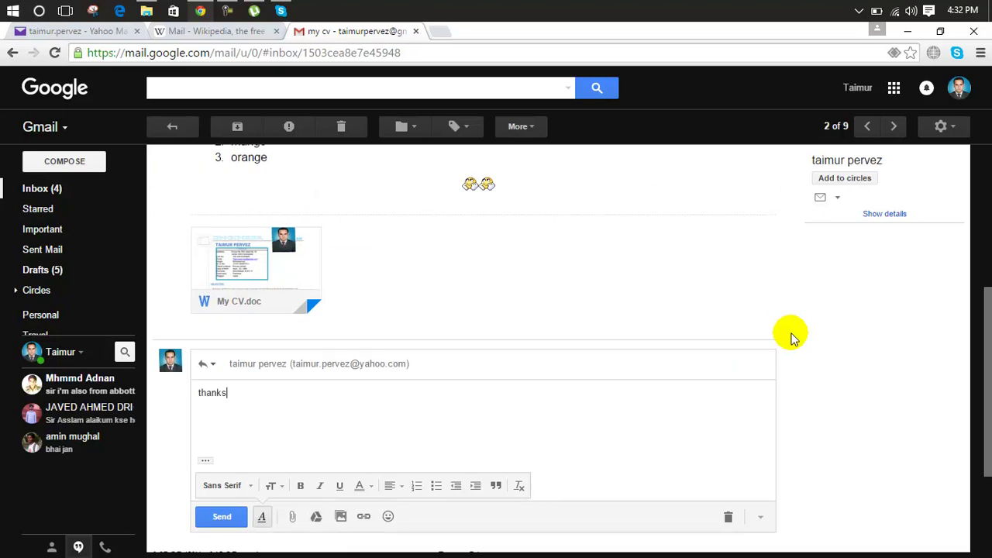
left_click(232, 520)
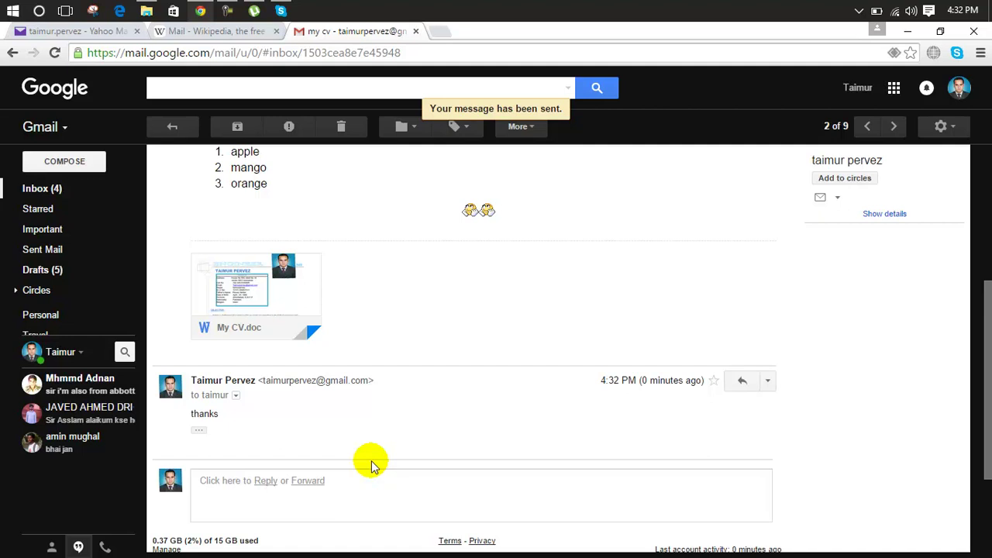
Open the two-message 'my cv' conversation in Yahoo to confirm the 'thanks' reply, then return to Gmail.
left_click(93, 33)
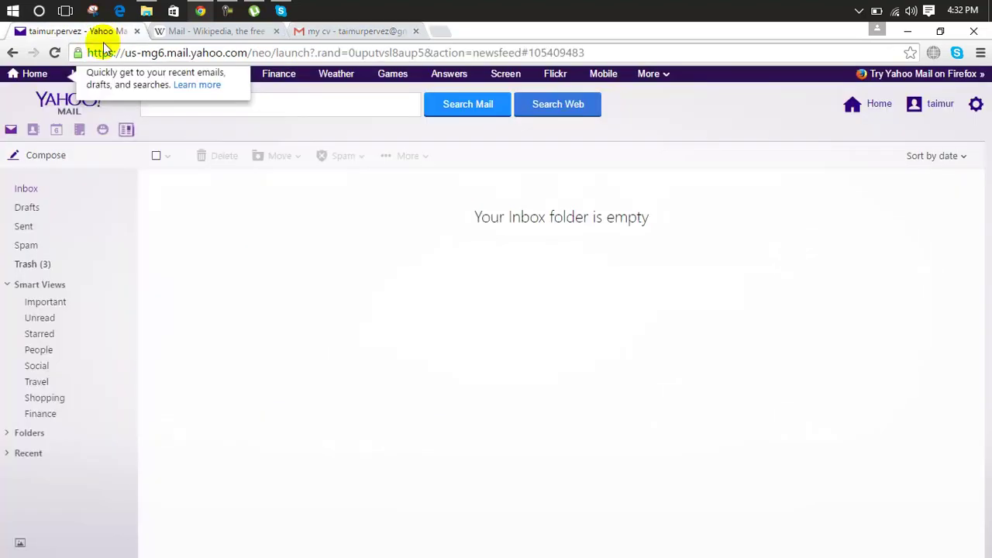
left_click(37, 193)
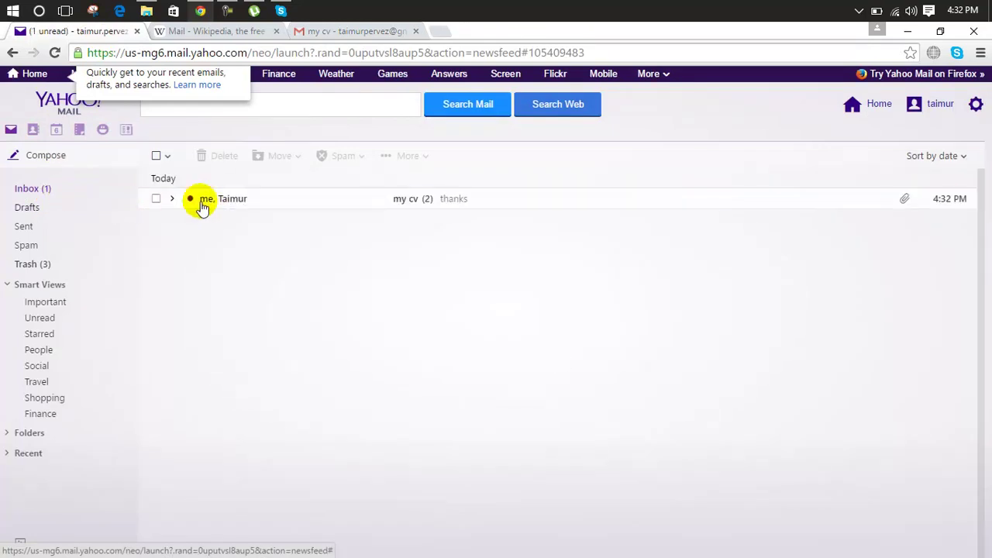
left_click(245, 199)
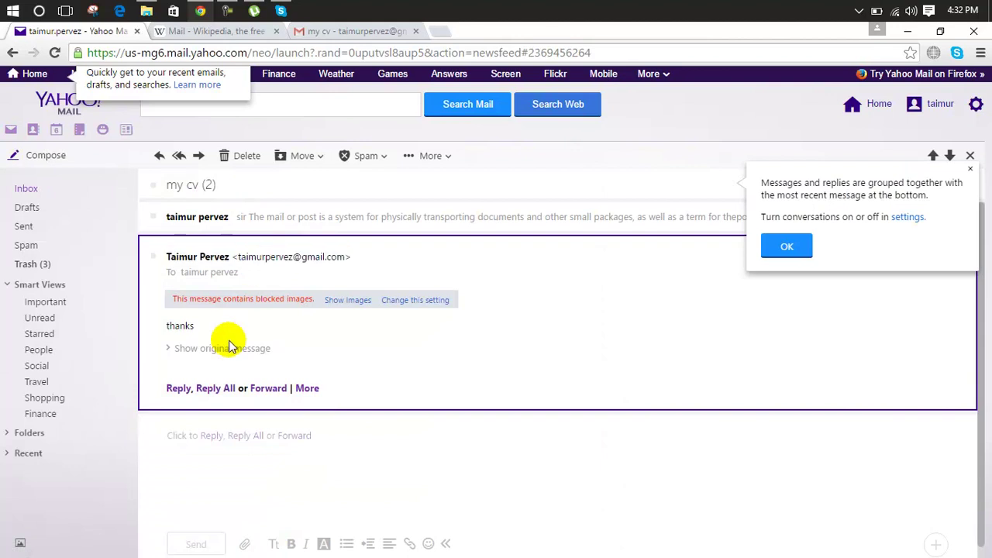
left_click_drag(199, 331, 147, 332)
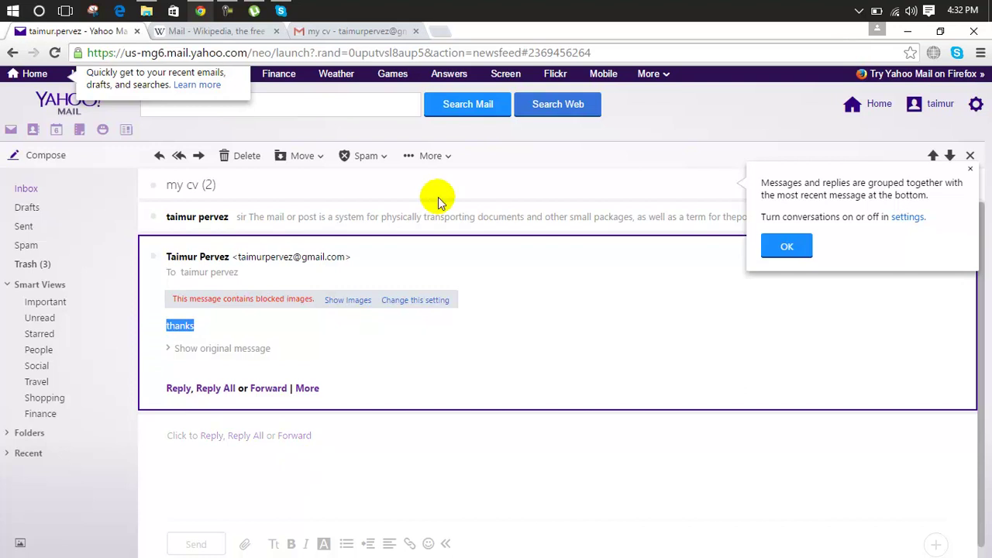
left_click(371, 37)
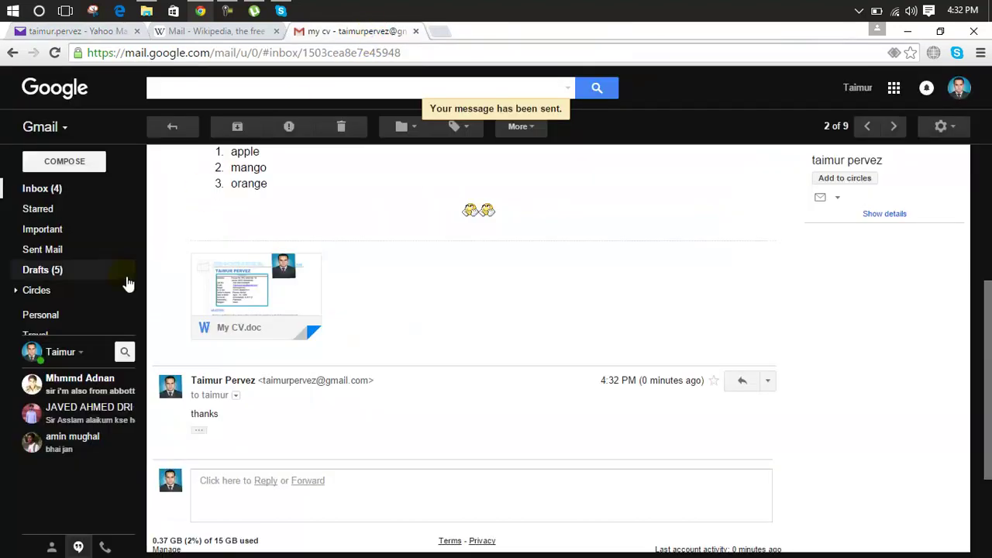
Compose a Gmail message to the Yahoo address, chosen from suggestions, with subject 'cv'.
mouse_move(256, 273)
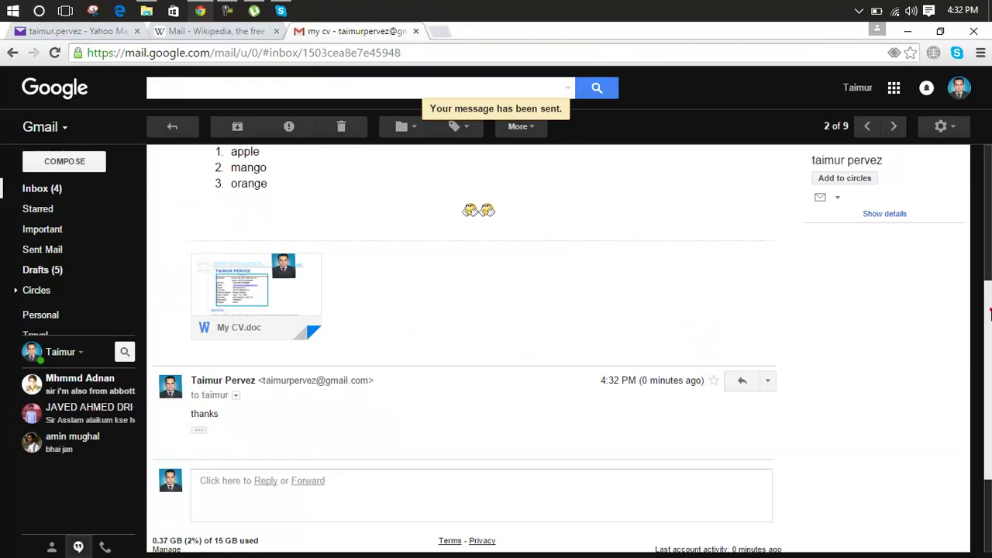
scroll(989, 300, "up", 3)
scroll(989, 306, "down", 3)
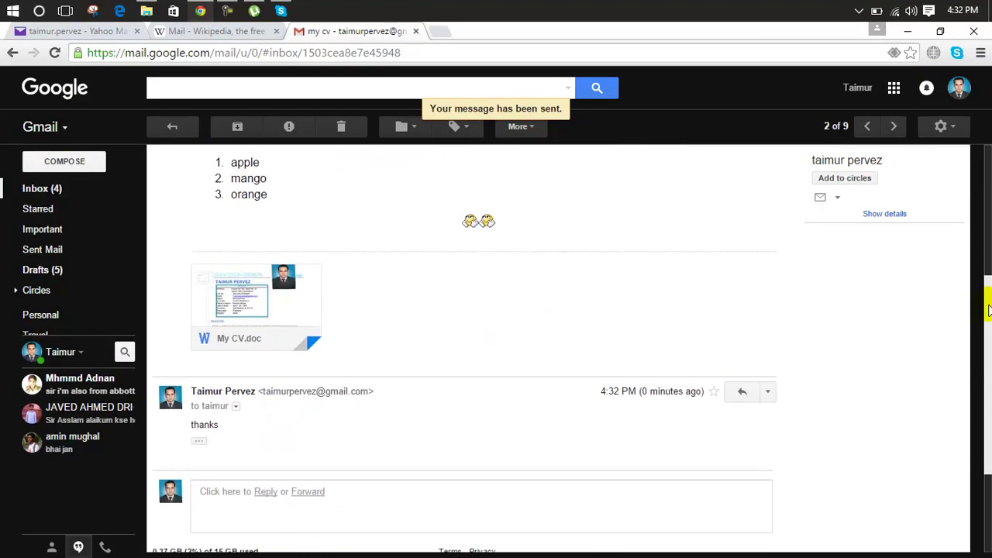
scroll(989, 310, "up", 3)
scroll(989, 309, "down", 4)
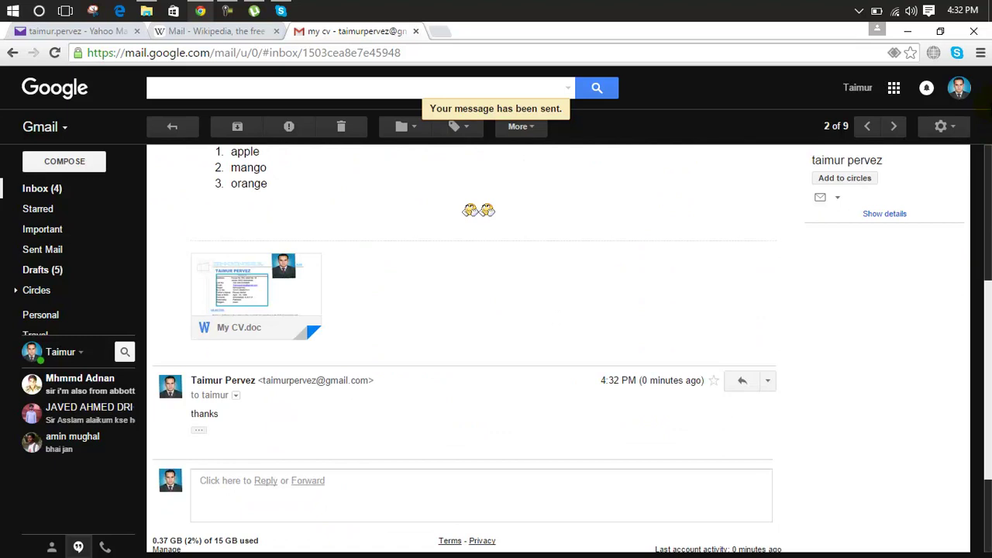
scroll(983, 152, "up", 3)
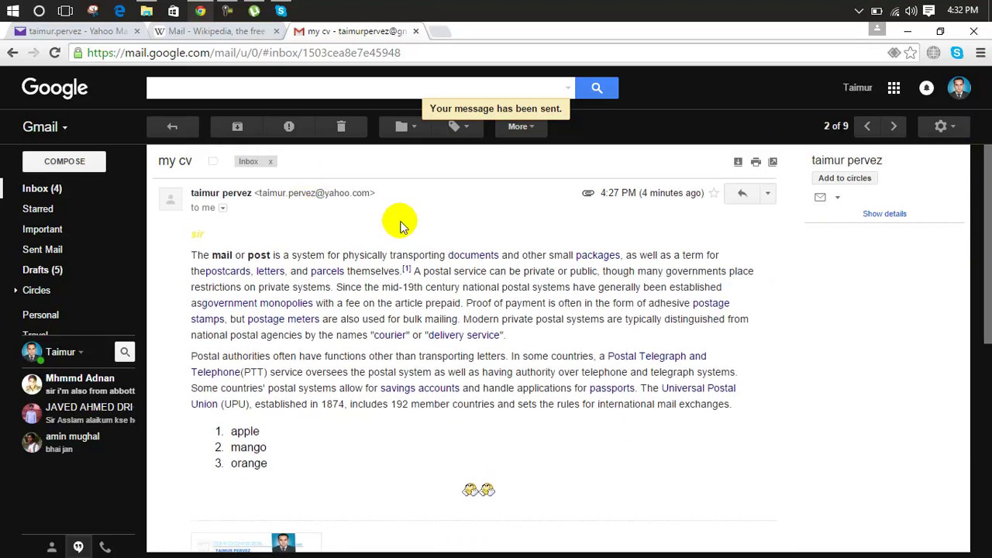
left_click(84, 158)
left_click(676, 248)
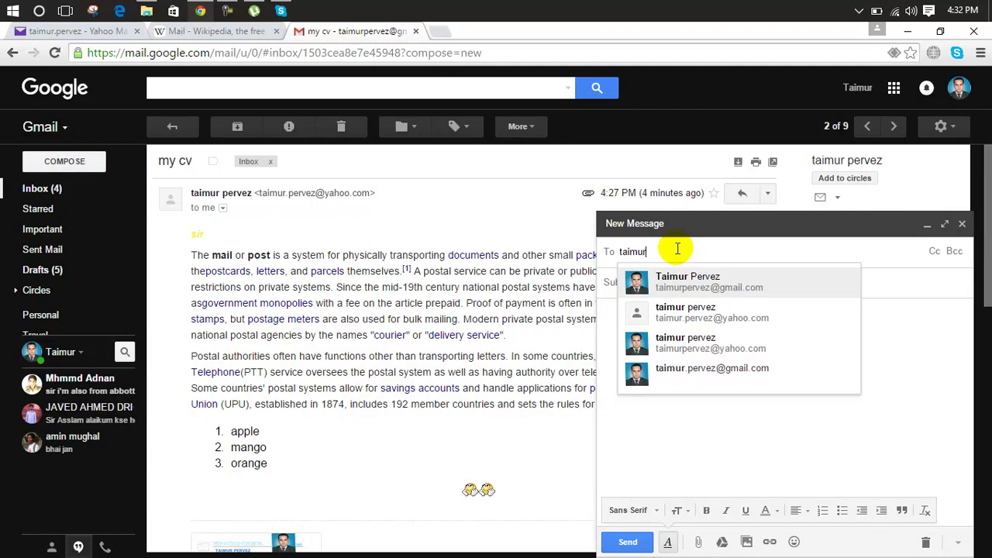
left_click(681, 310)
left_click(725, 289)
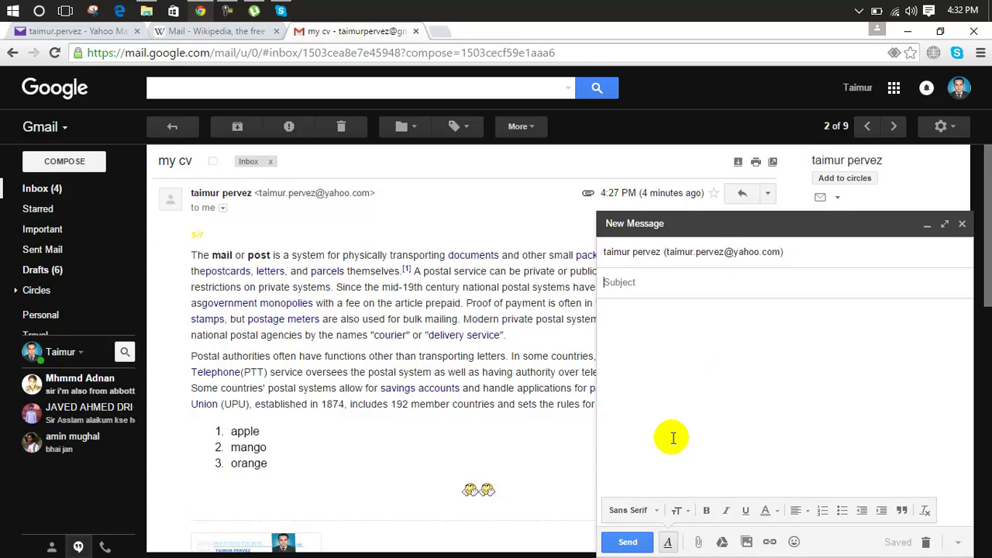
left_click(651, 350)
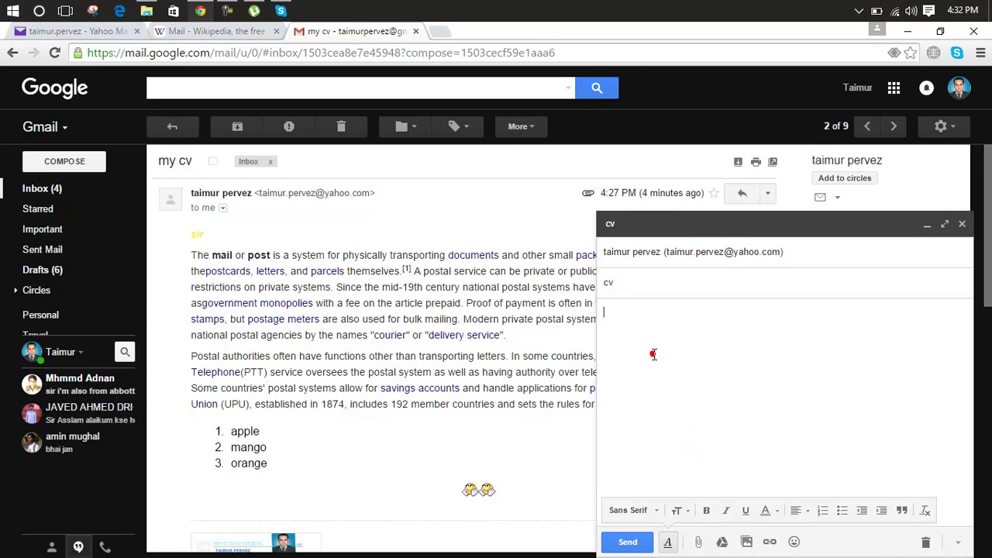
left_click(698, 542)
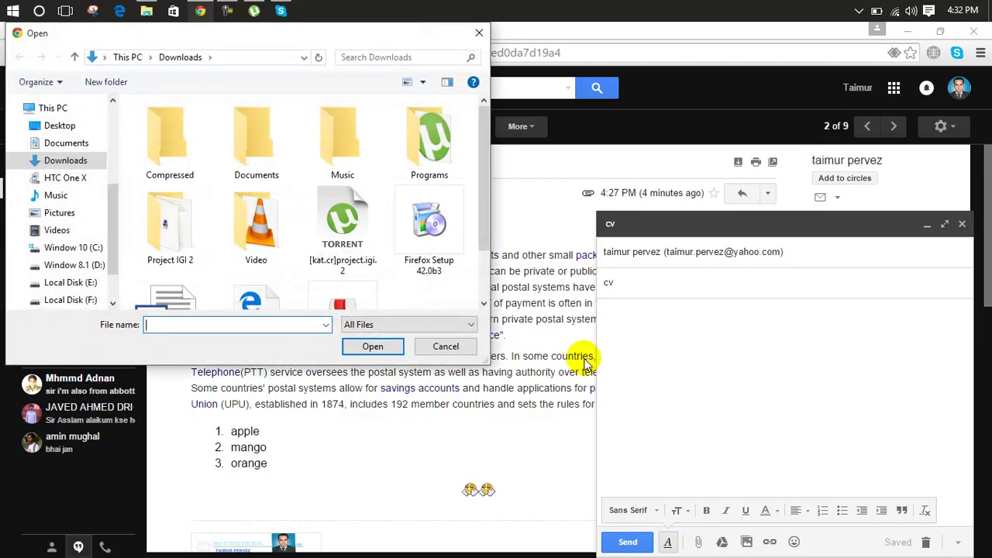
scroll(483, 184, "down", 1)
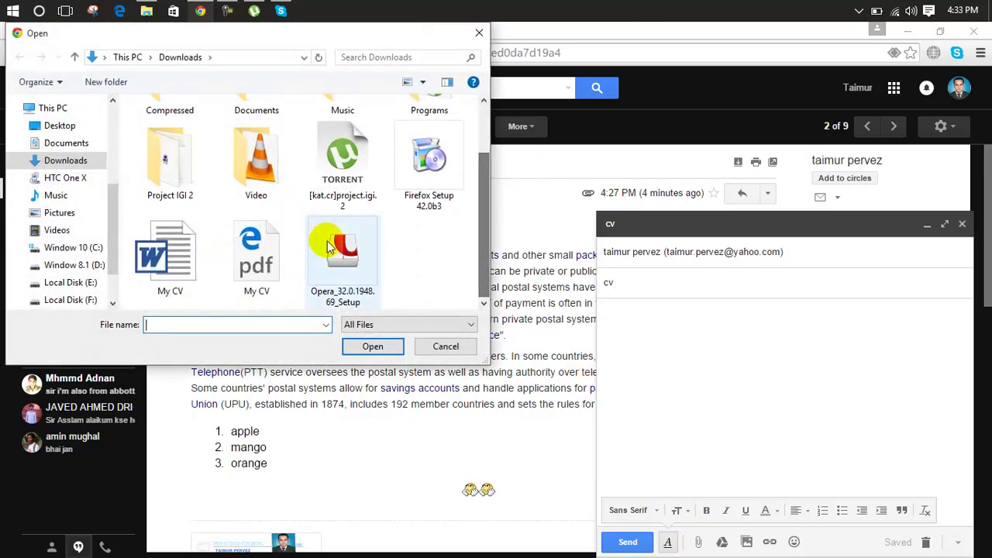
double_click(258, 249)
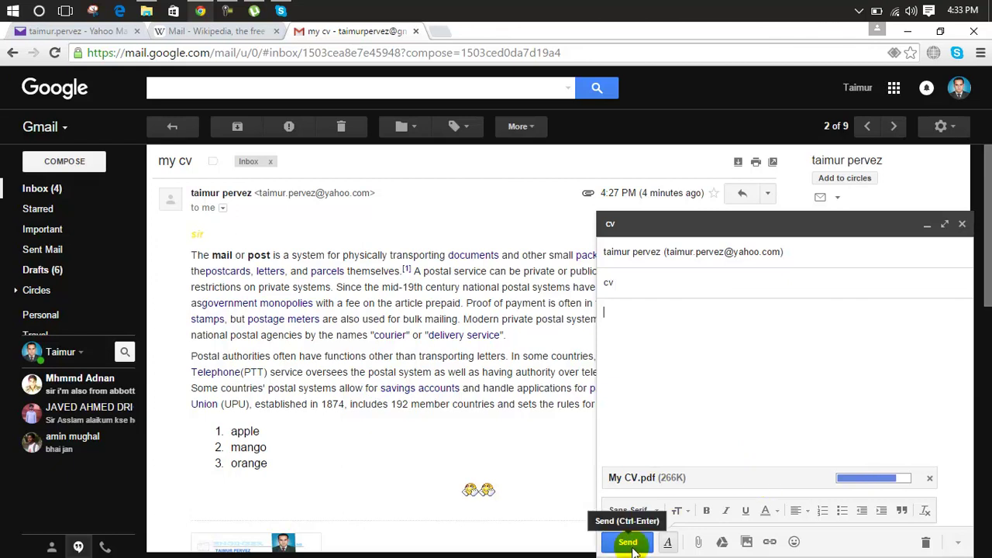
left_click(628, 543)
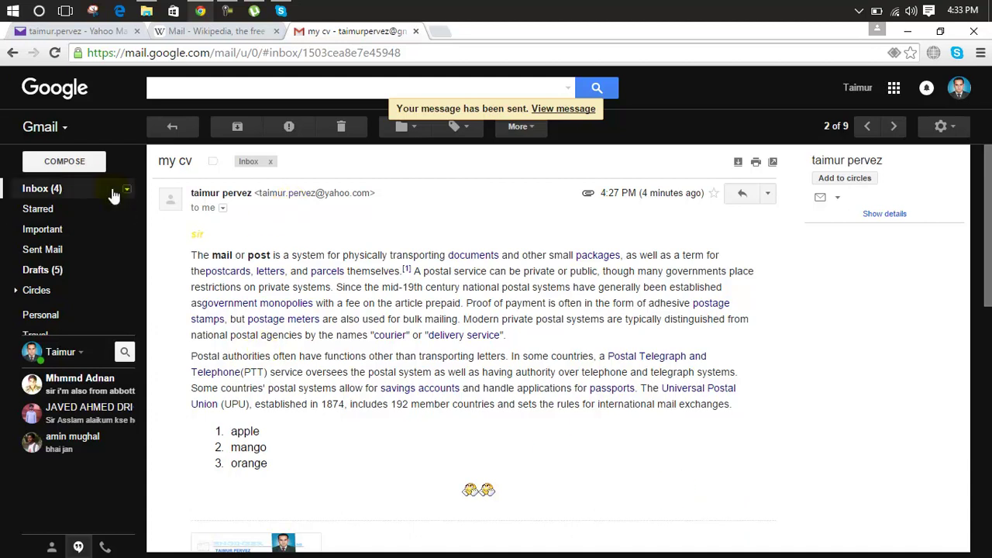
left_click(95, 35)
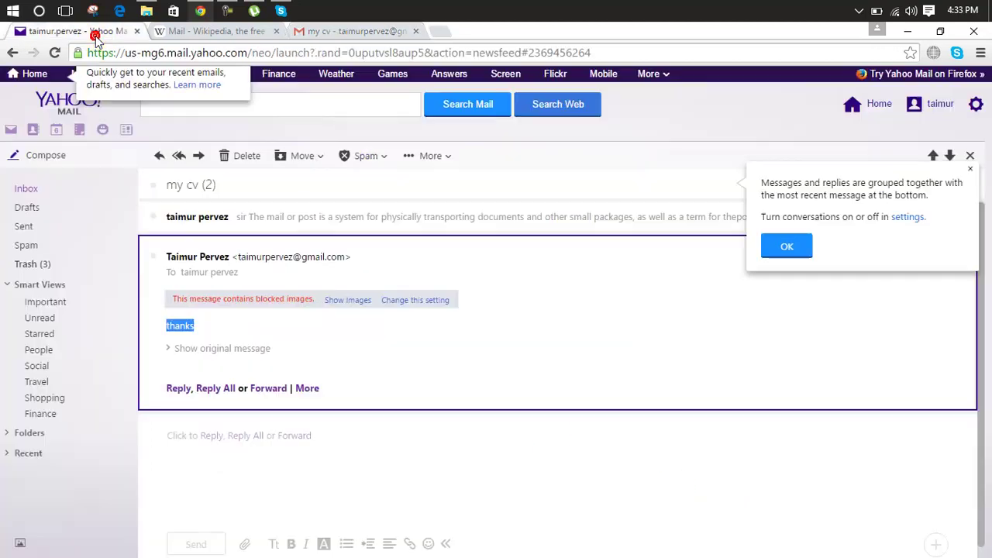
left_click(28, 189)
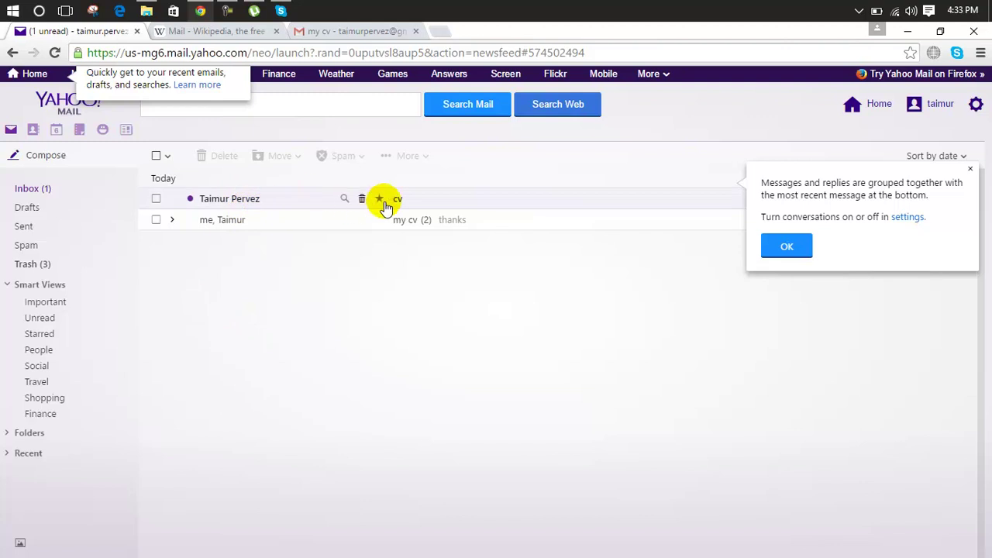
Open the new 'cv' message in Yahoo and view the 3-page My CV.pdf preview, then close it.
left_click(282, 198)
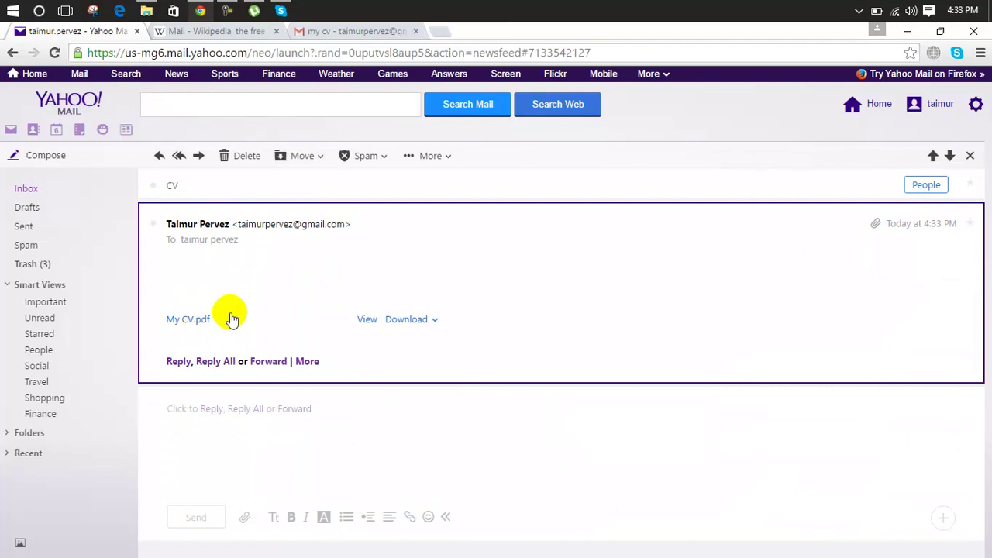
left_click(367, 320)
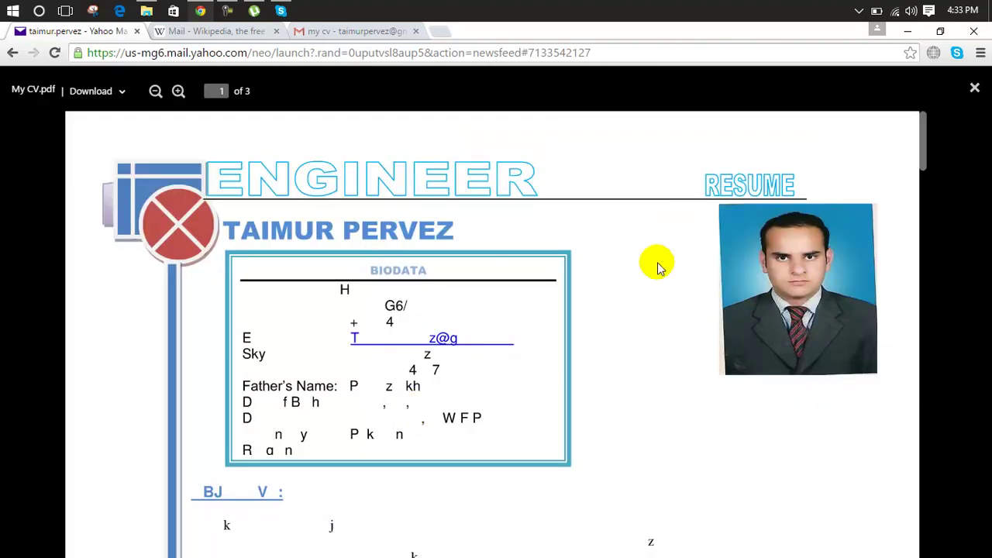
left_click(975, 91)
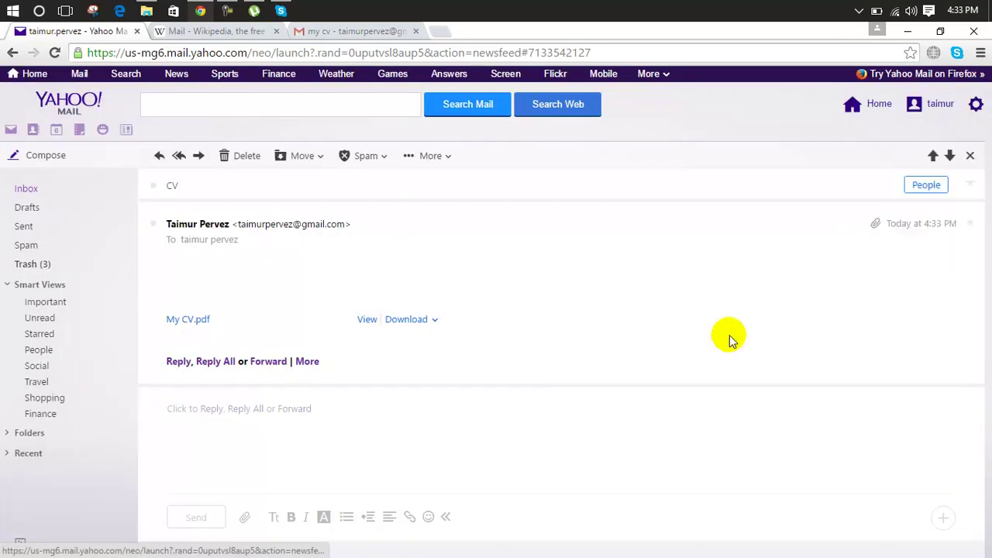
Download My CV.pdf (265 KB) via IDM to Downloads\Documents and confirm it in File Explorer.
left_click(409, 324)
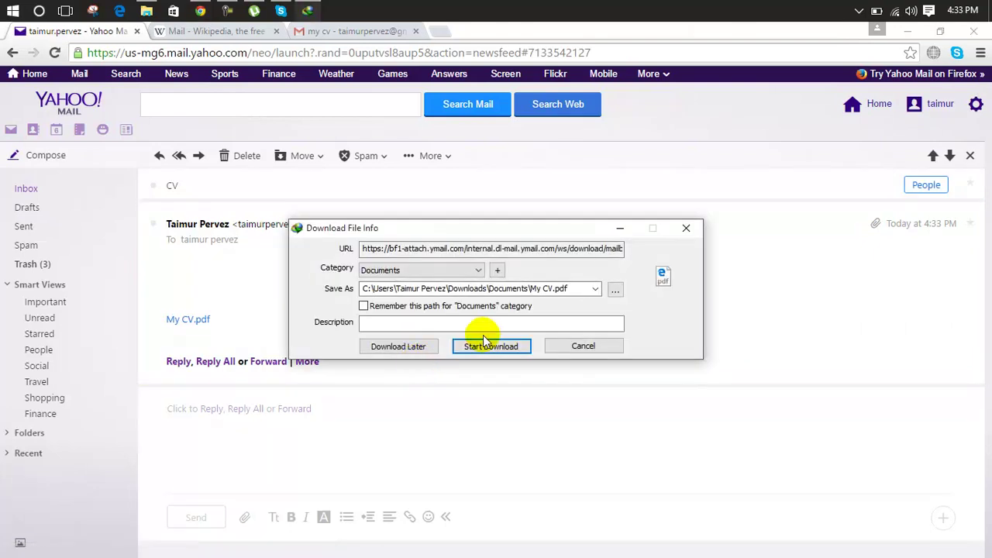
left_click(488, 348)
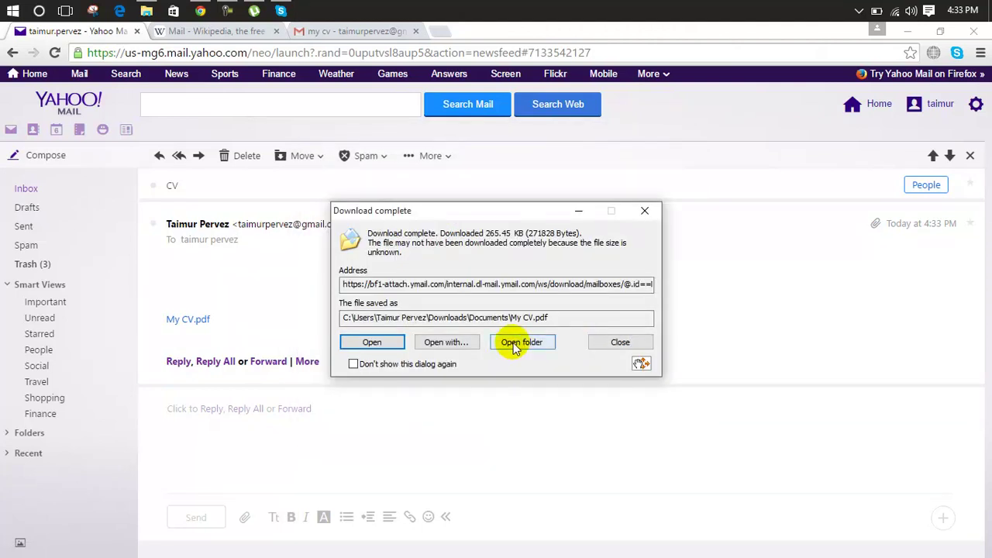
left_click(515, 343)
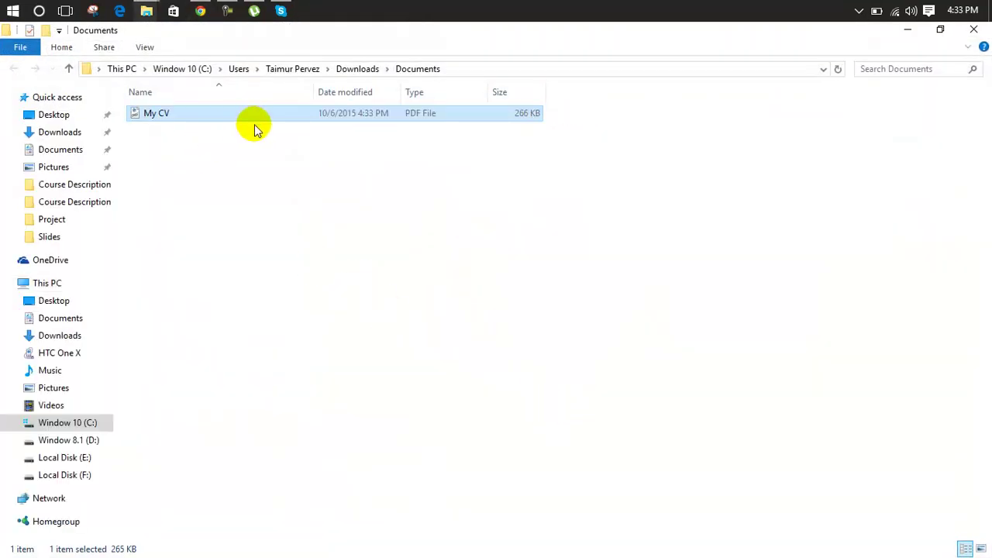
left_click(974, 29)
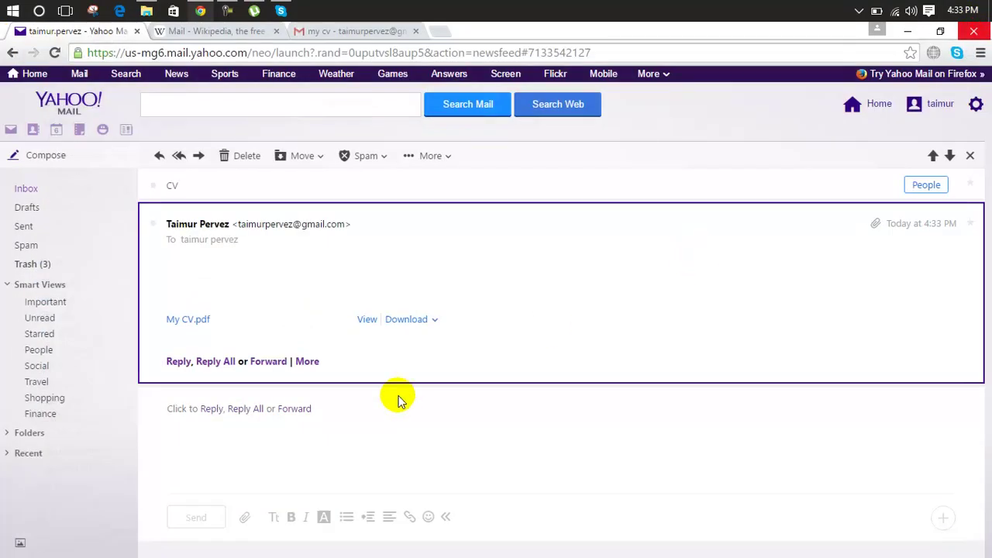
Start a new folder from the Move menu, cancel it, then expand the sidebar's Folders section.
left_click(29, 190)
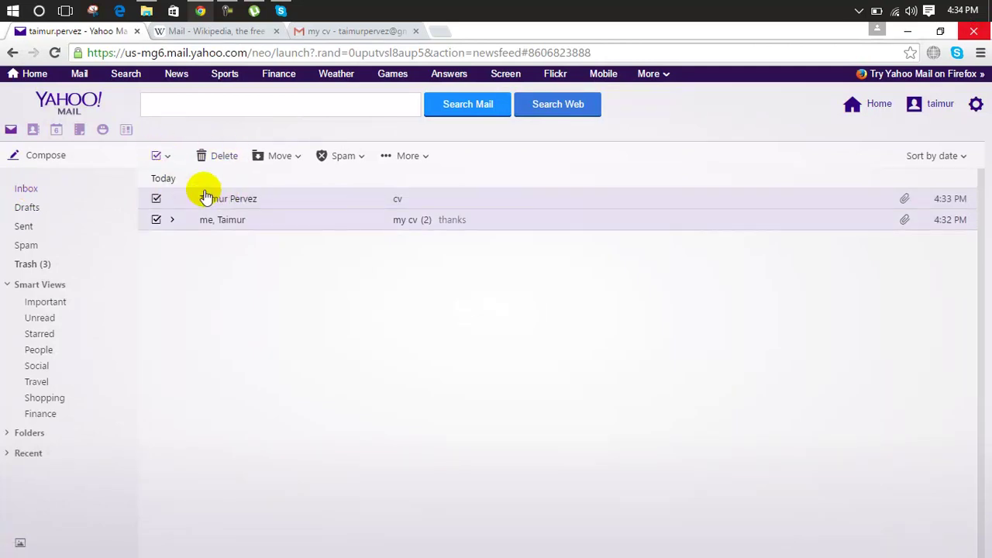
left_click(297, 159)
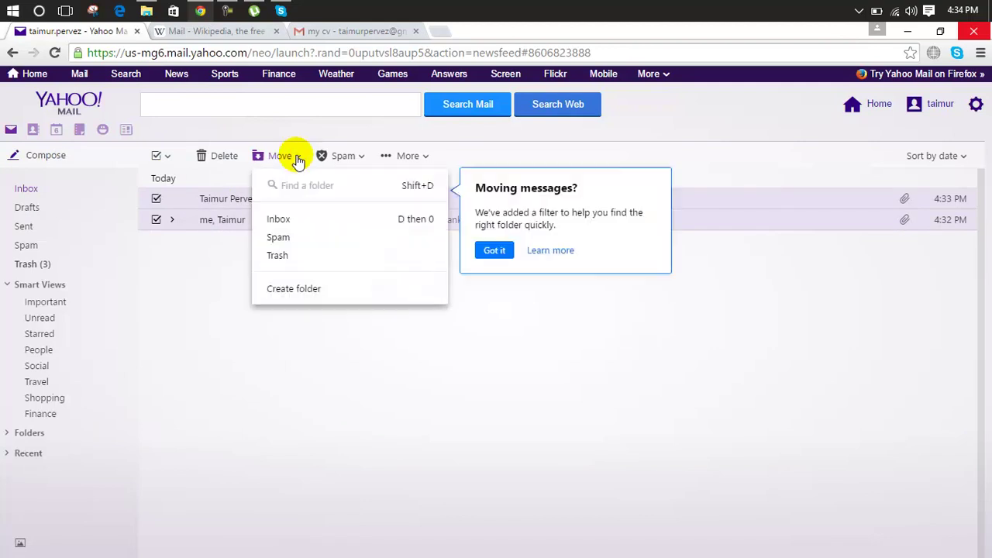
left_click(285, 292)
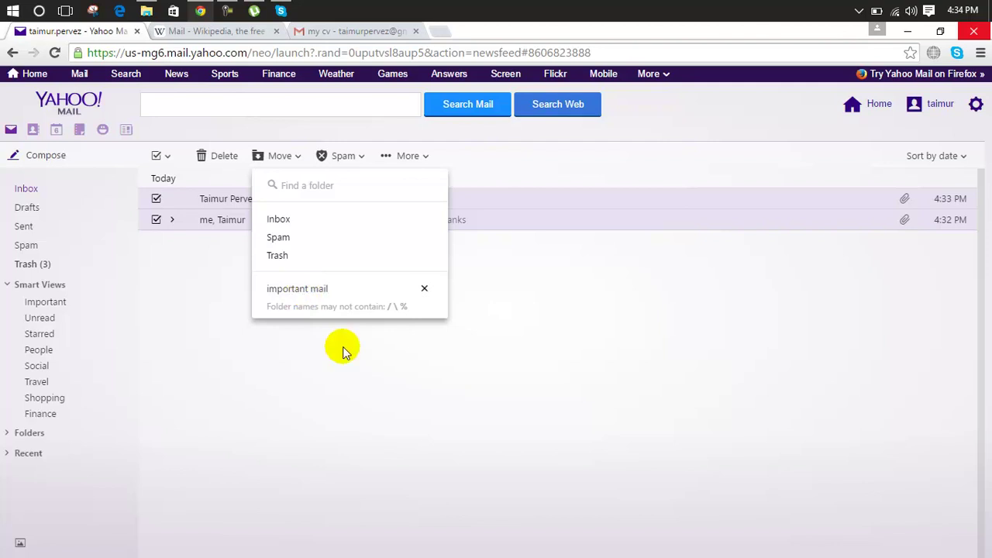
left_click(392, 356)
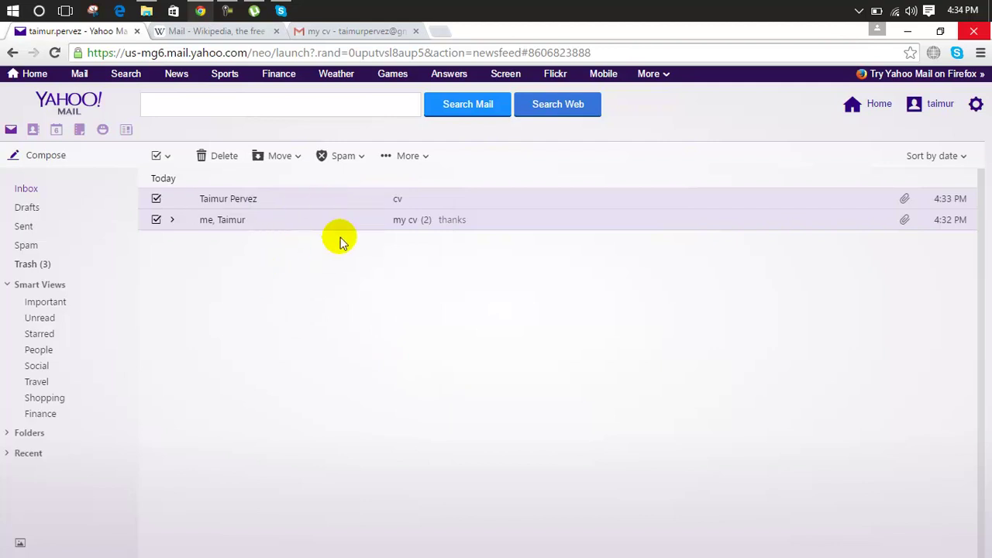
left_click(20, 435)
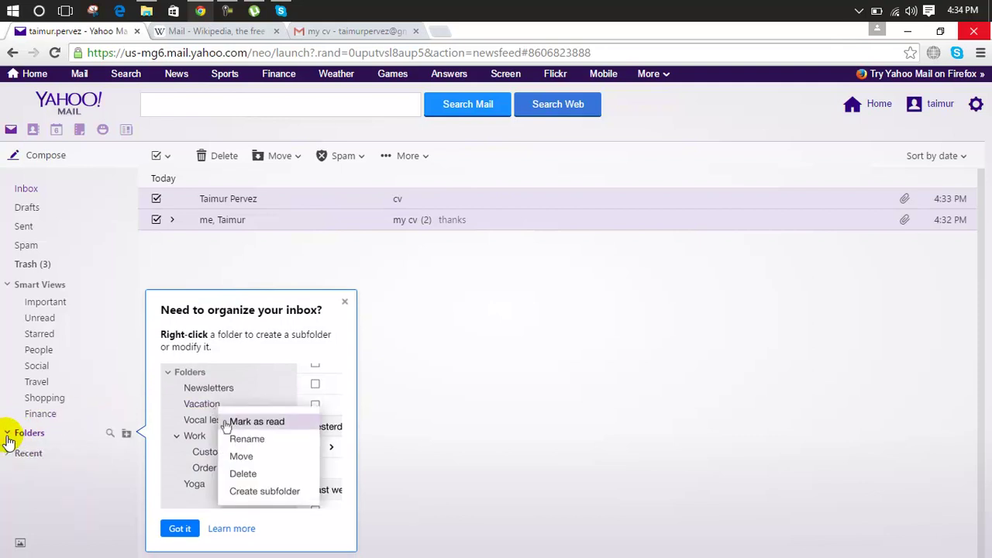
Expand Recent, begin a Move-menu folder named 'important', discard it, and reopen the Move list.
left_click(9, 454)
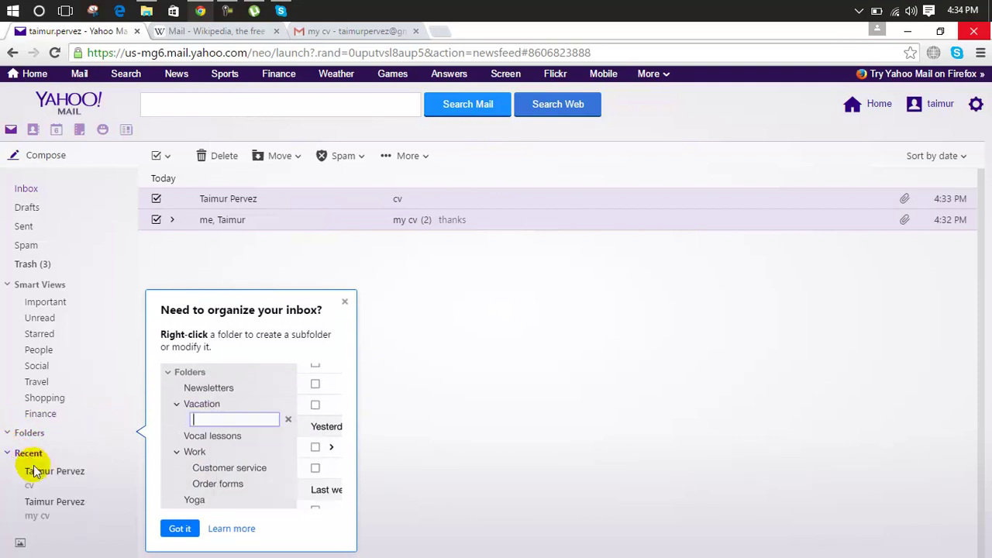
left_click(297, 157)
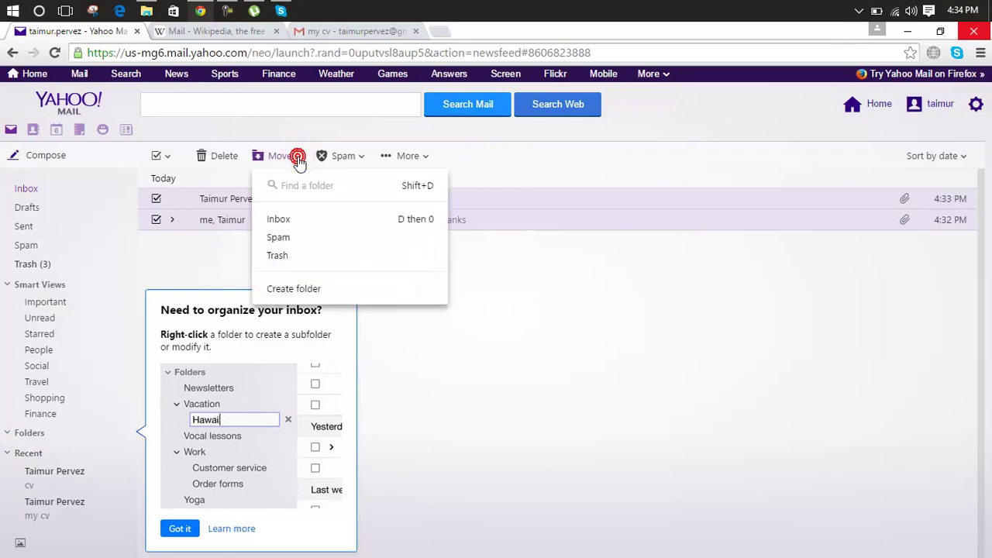
left_click(291, 289)
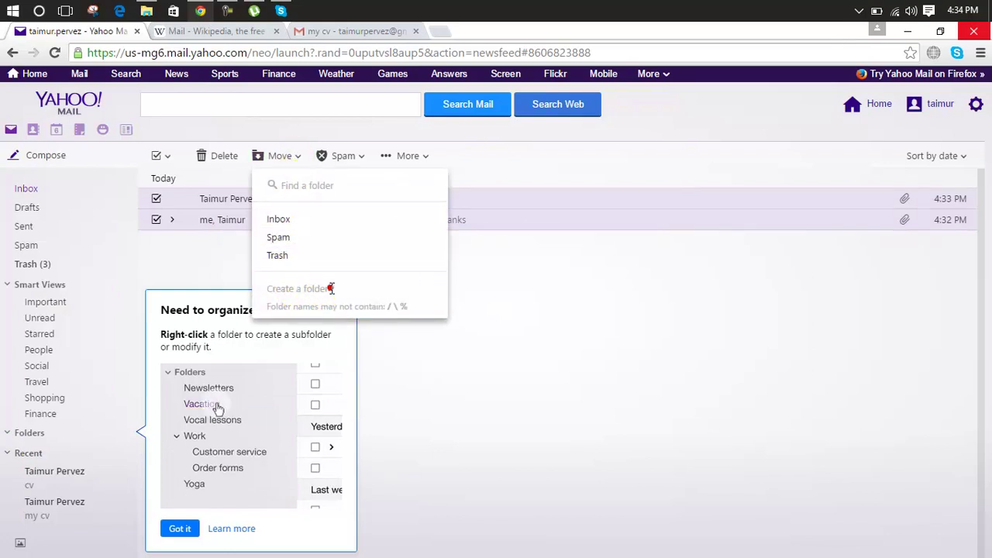
type("im")
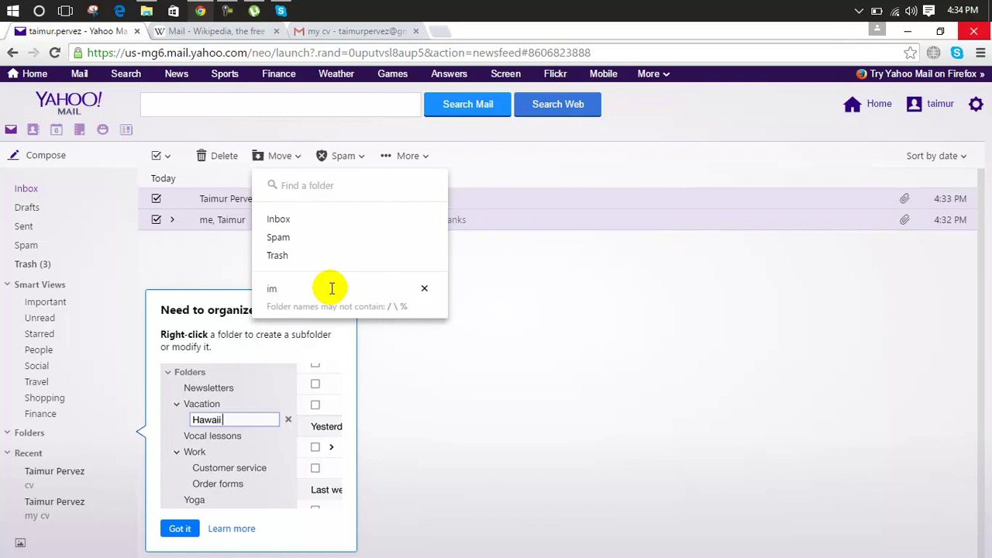
type("po")
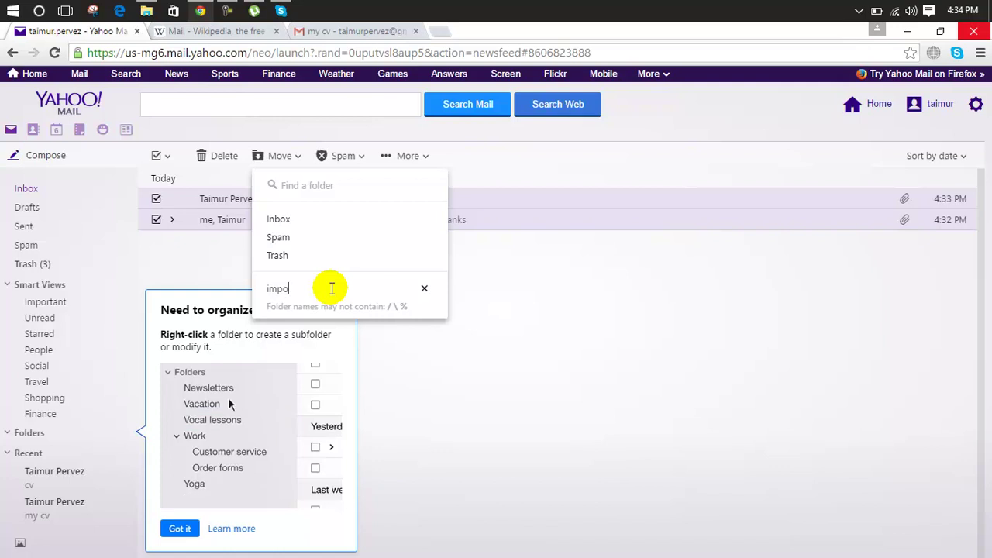
type("rtant")
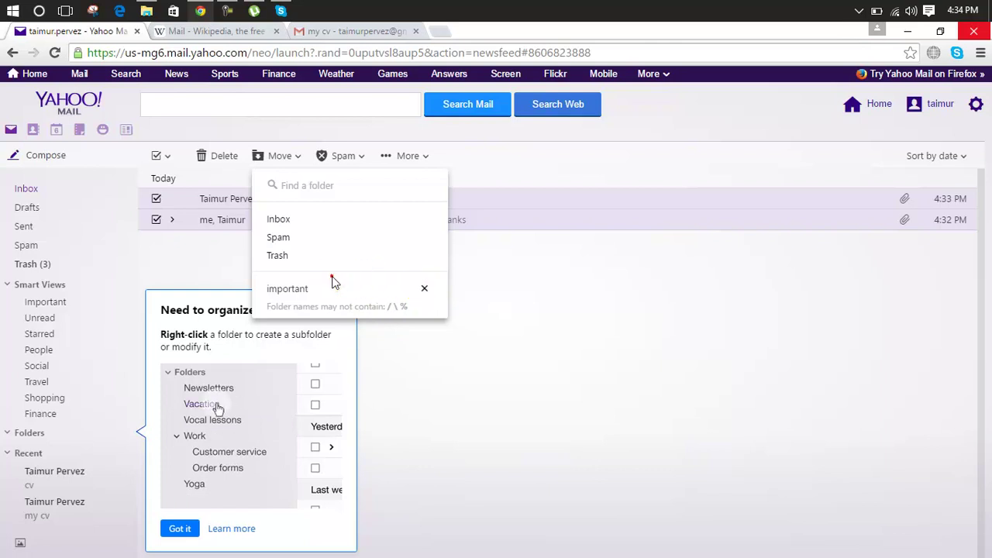
key("Escape")
left_click(294, 151)
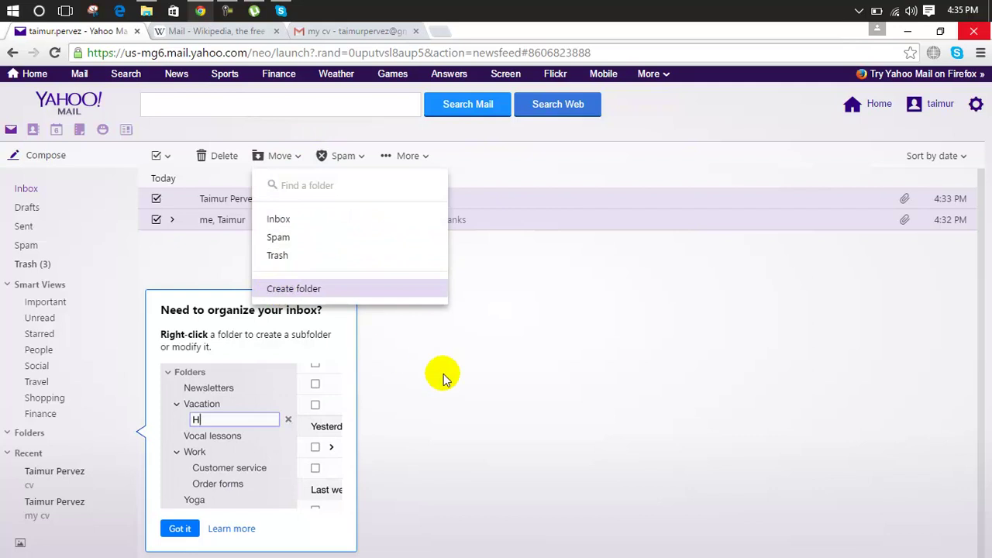
Add a folder named 'important' under Folders and open it to confirm it is empty.
left_click(533, 399)
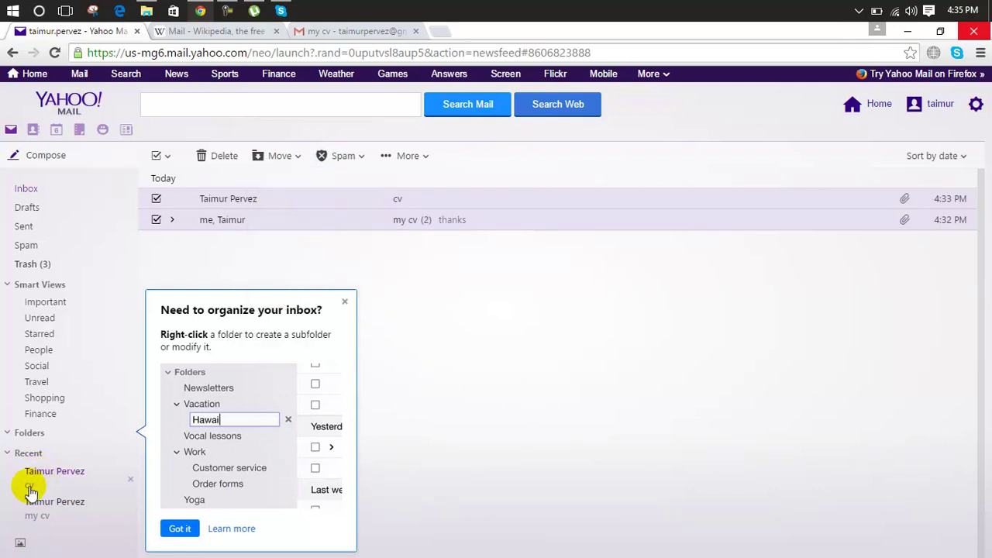
left_click(23, 434)
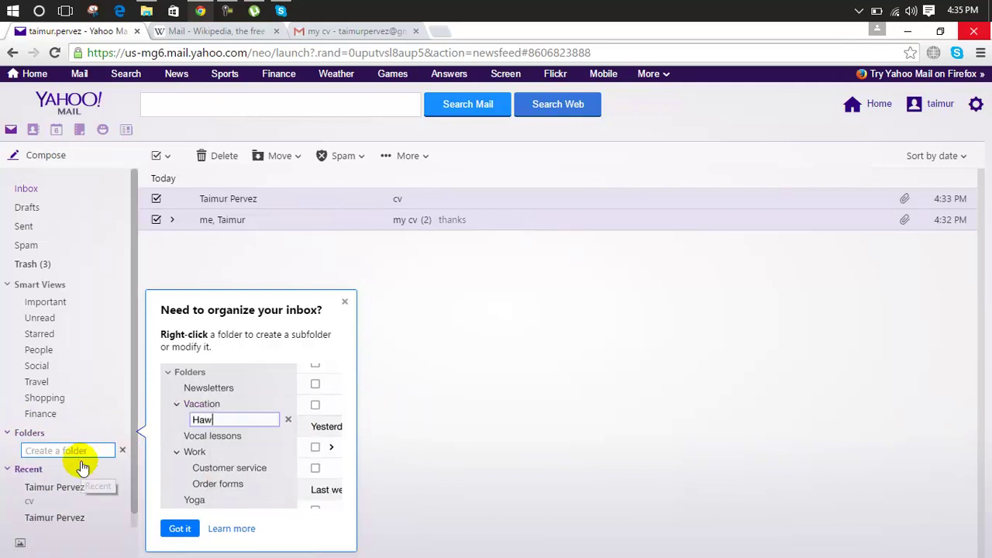
key("BackSpace")
key("BackSpace")
type("important")
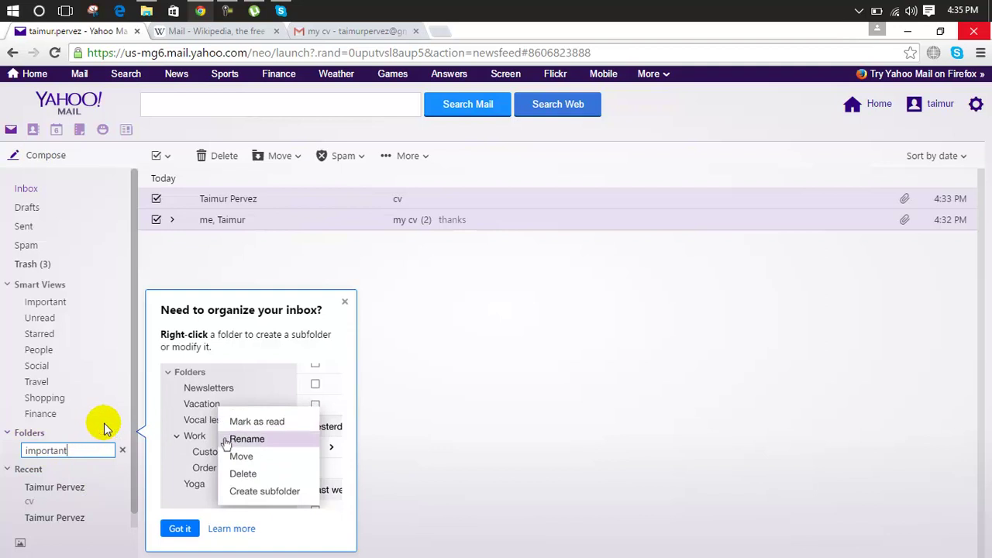
key("Return")
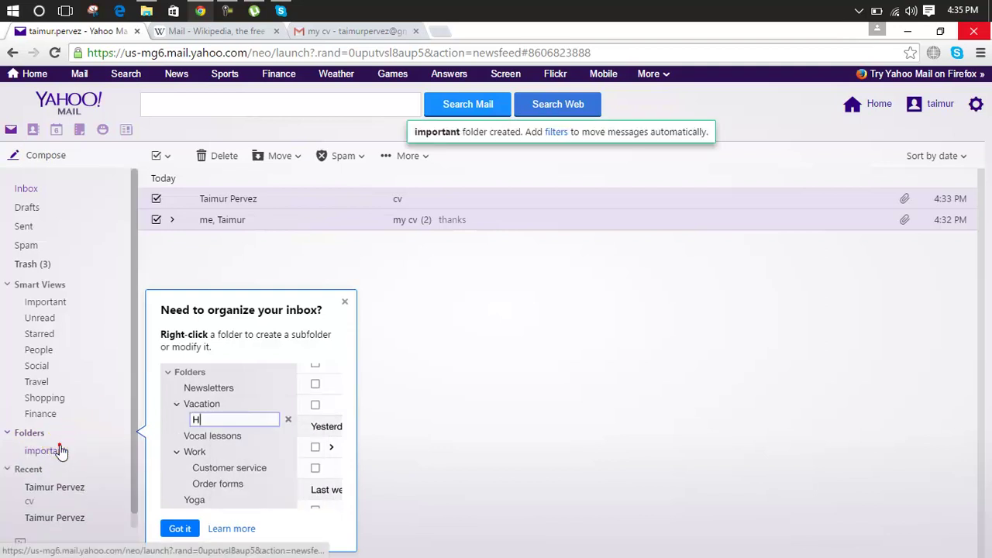
left_click(56, 450)
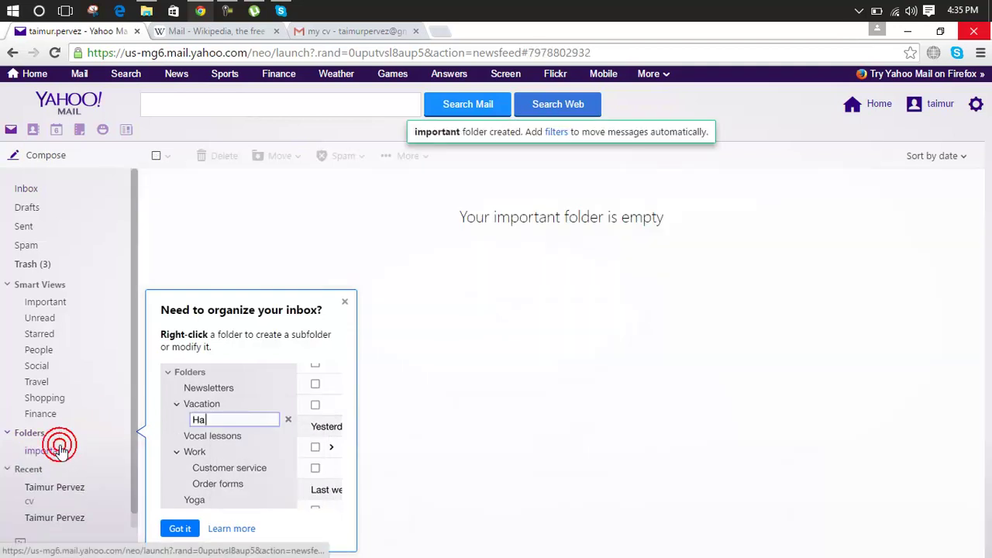
In the Inbox, select the cv and my cv conversations and move them to 'important'.
left_click(68, 187)
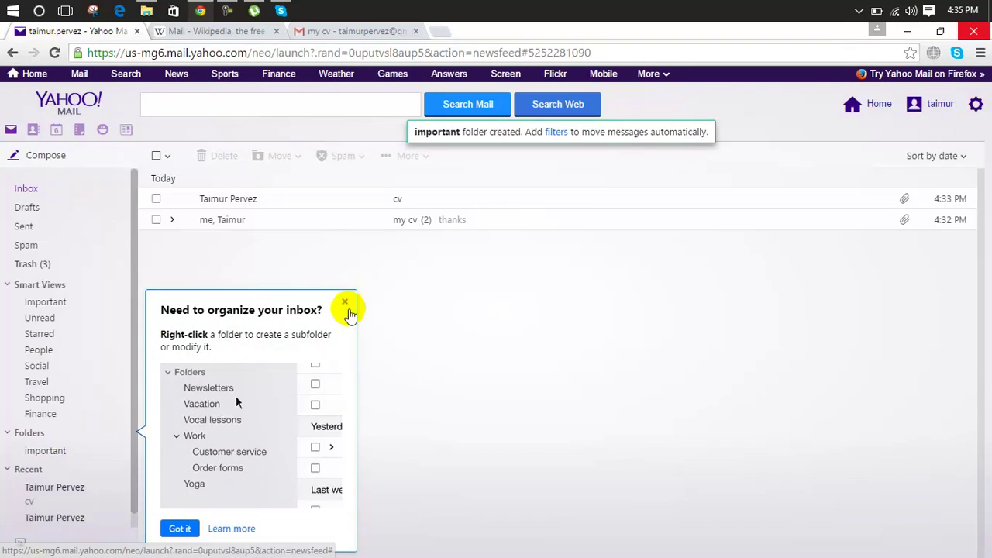
left_click(346, 306)
left_click(156, 199)
left_click(158, 221)
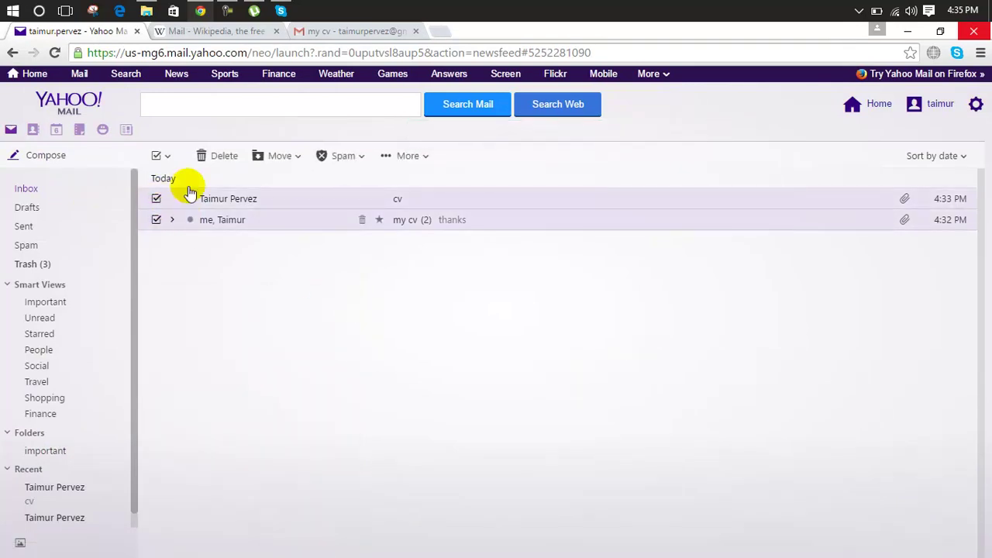
left_click(288, 150)
left_click(277, 226)
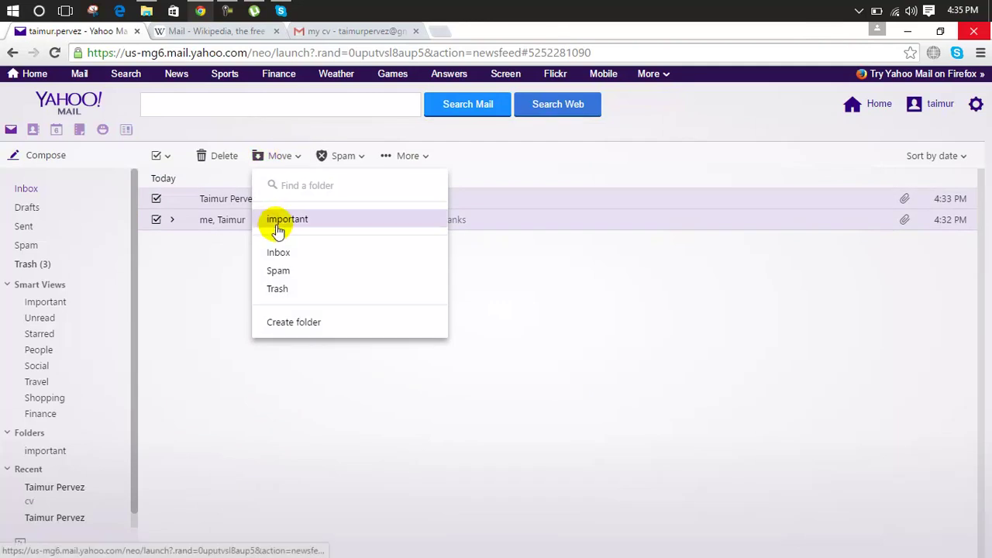
Check the moved mail in the important folder, then return to the empty Inbox.
left_click(49, 455)
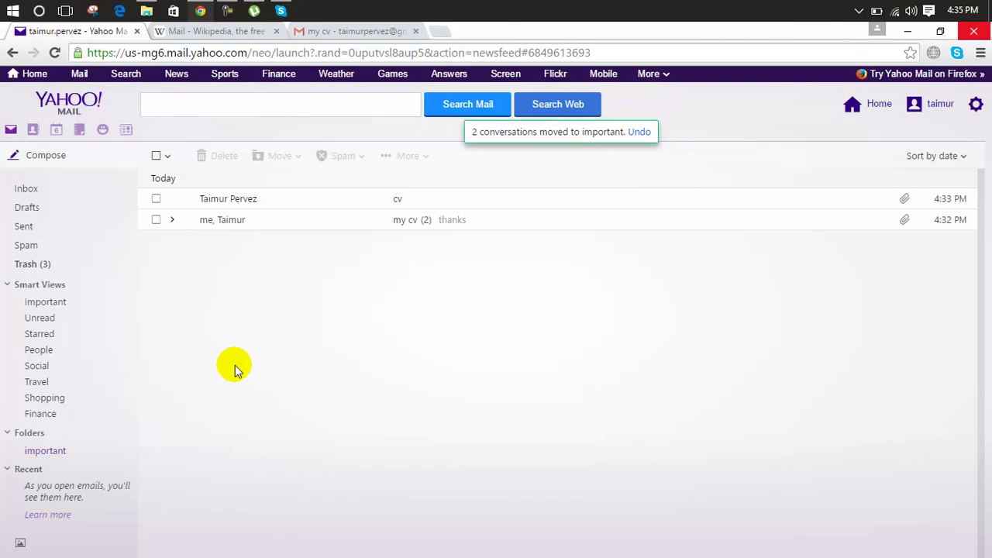
left_click(295, 159)
left_click(343, 153)
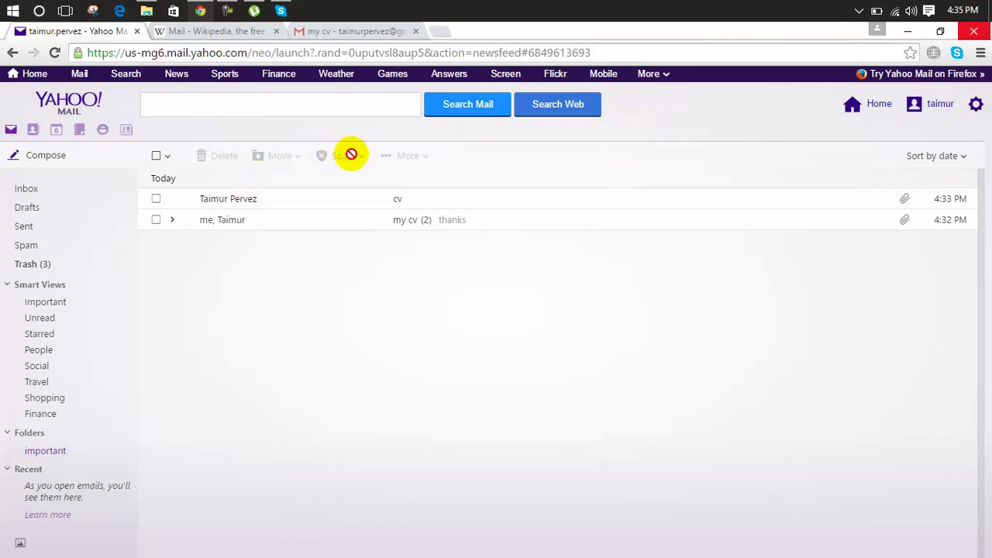
left_click(33, 188)
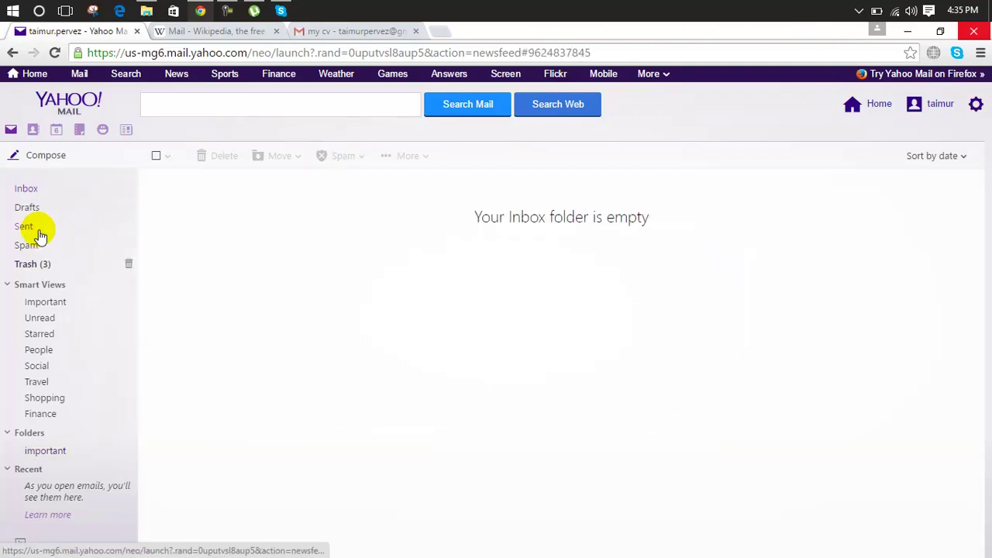
Empty the Trash folder permanently, confirming with OK so its four old messages are deleted.
left_click(43, 267)
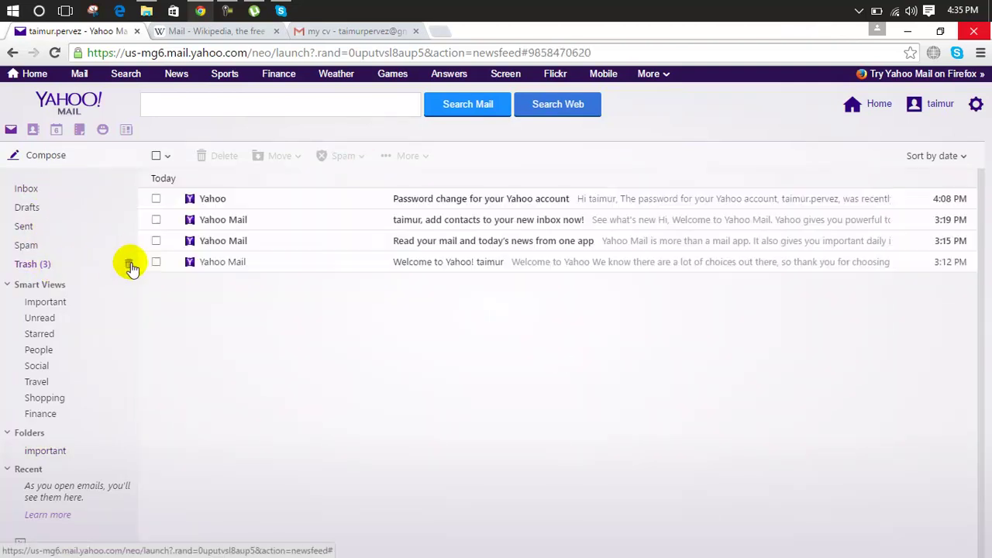
left_click(130, 266)
left_click(395, 353)
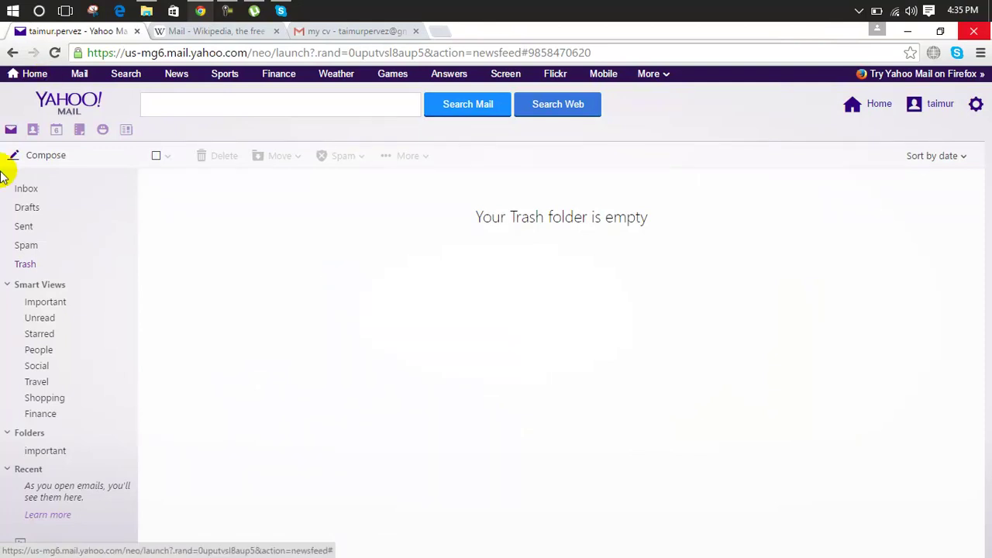
View the single contact in Contacts, then the Calendar, Notepad and Messenger chat panel.
left_click(34, 132)
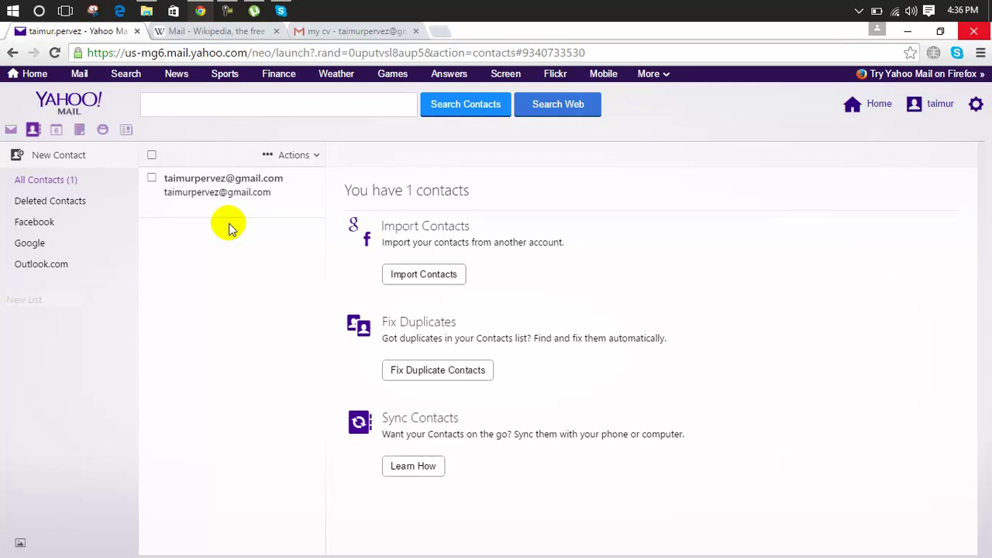
left_click(151, 180)
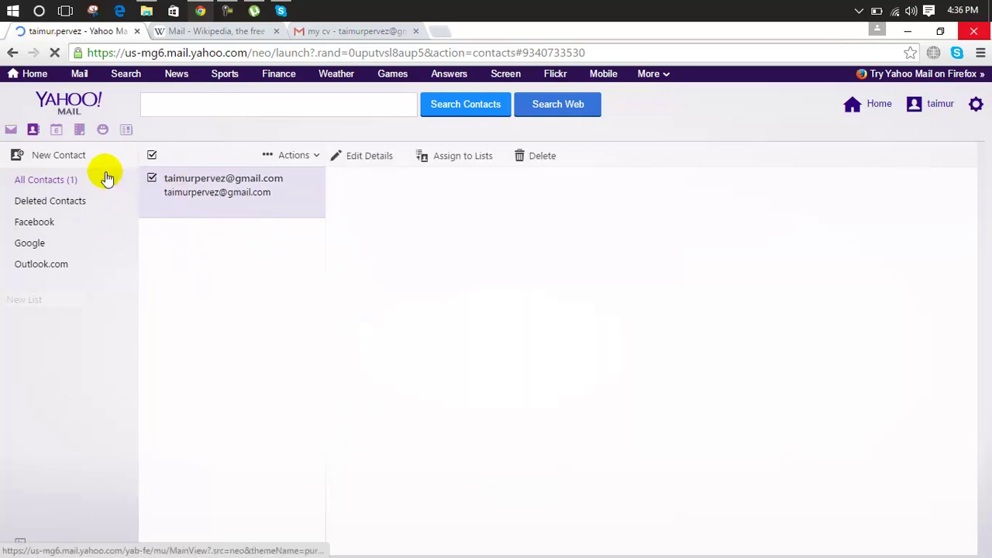
left_click(62, 130)
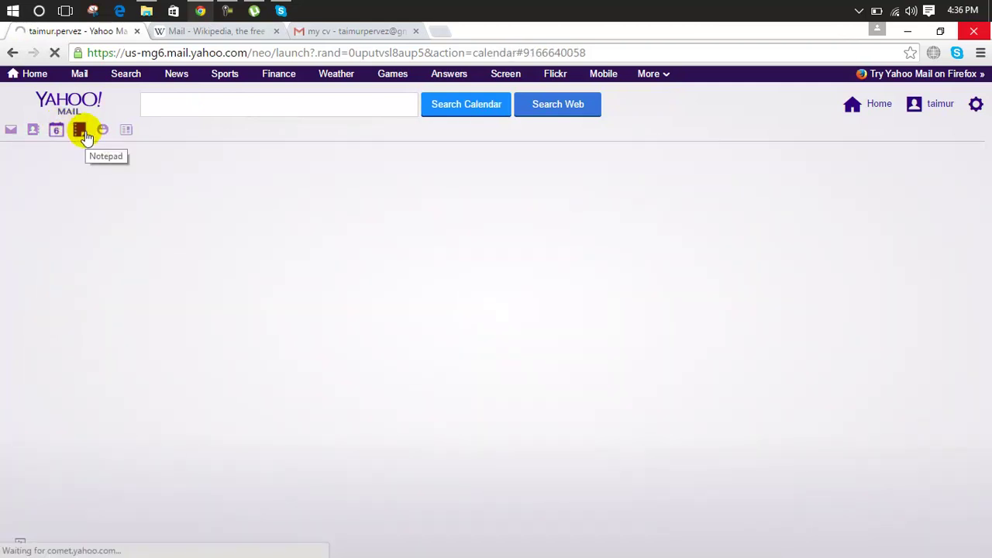
left_click(82, 133)
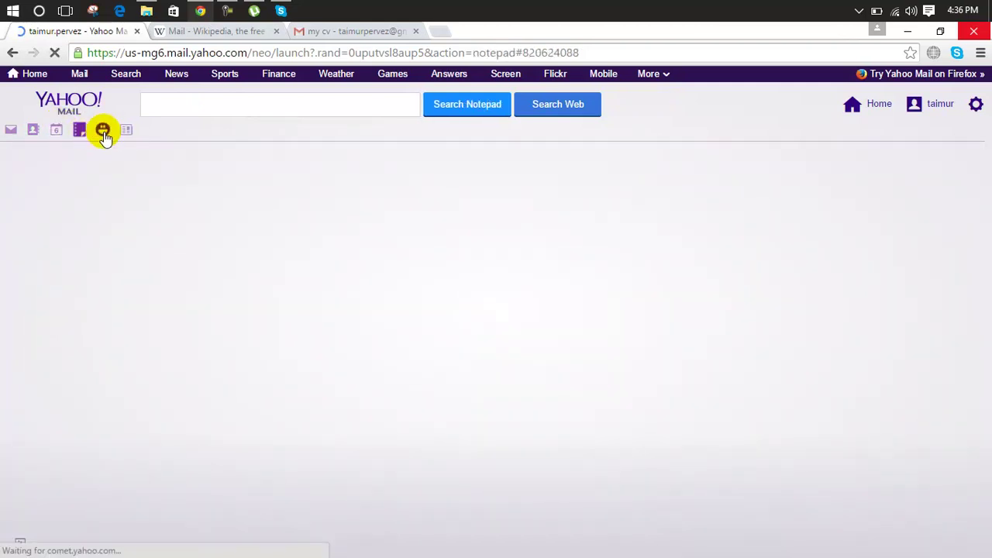
left_click(104, 133)
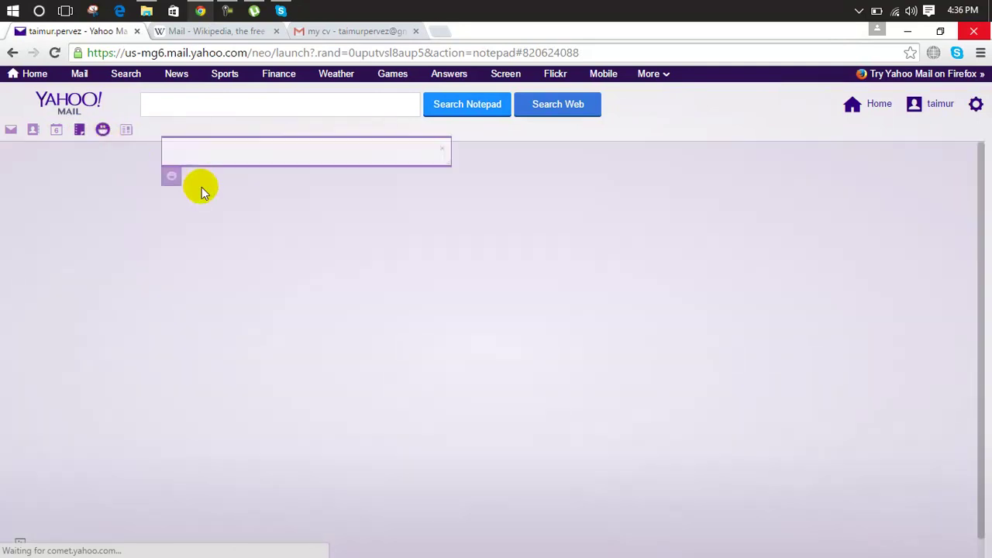